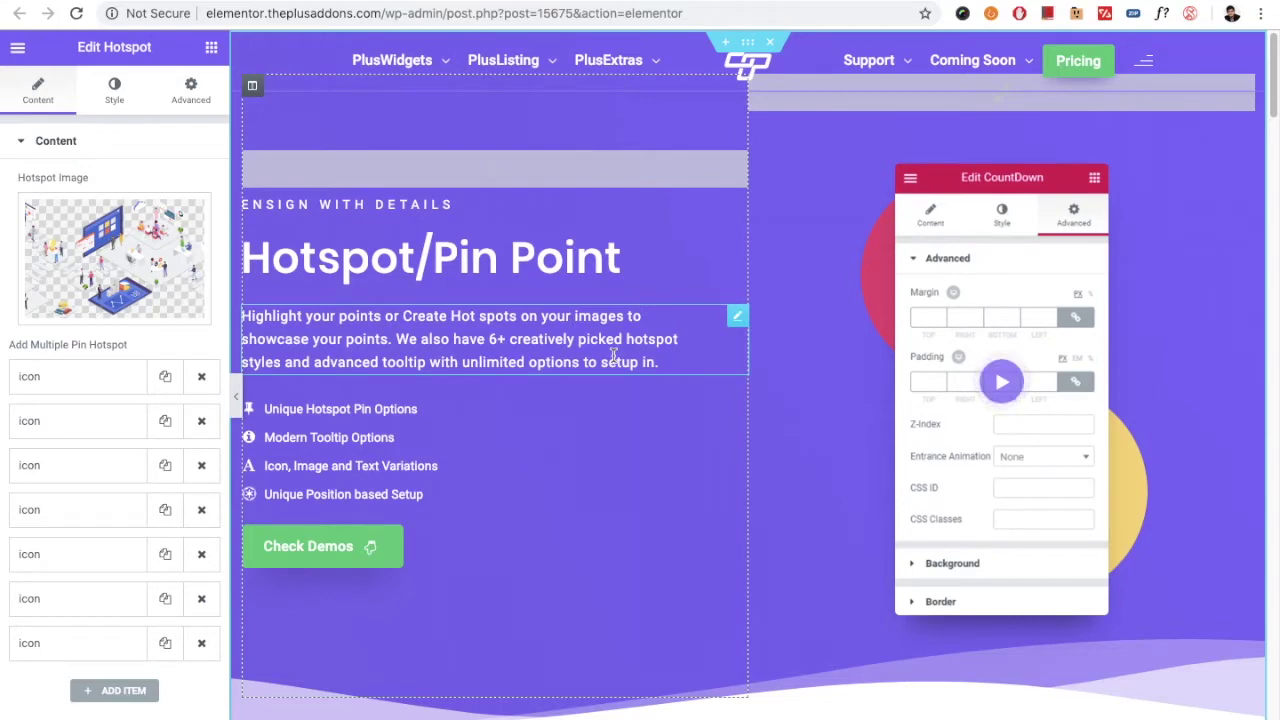
Step: Scroll the editor preview down to the isometric office image with its seven red pins
{"action": "scroll", "coordinate": [459, 452], "scroll_direction": "down", "scroll_amount": 1}
{"action": "scroll", "coordinate": [582, 460], "scroll_direction": "down", "scroll_amount": 5}
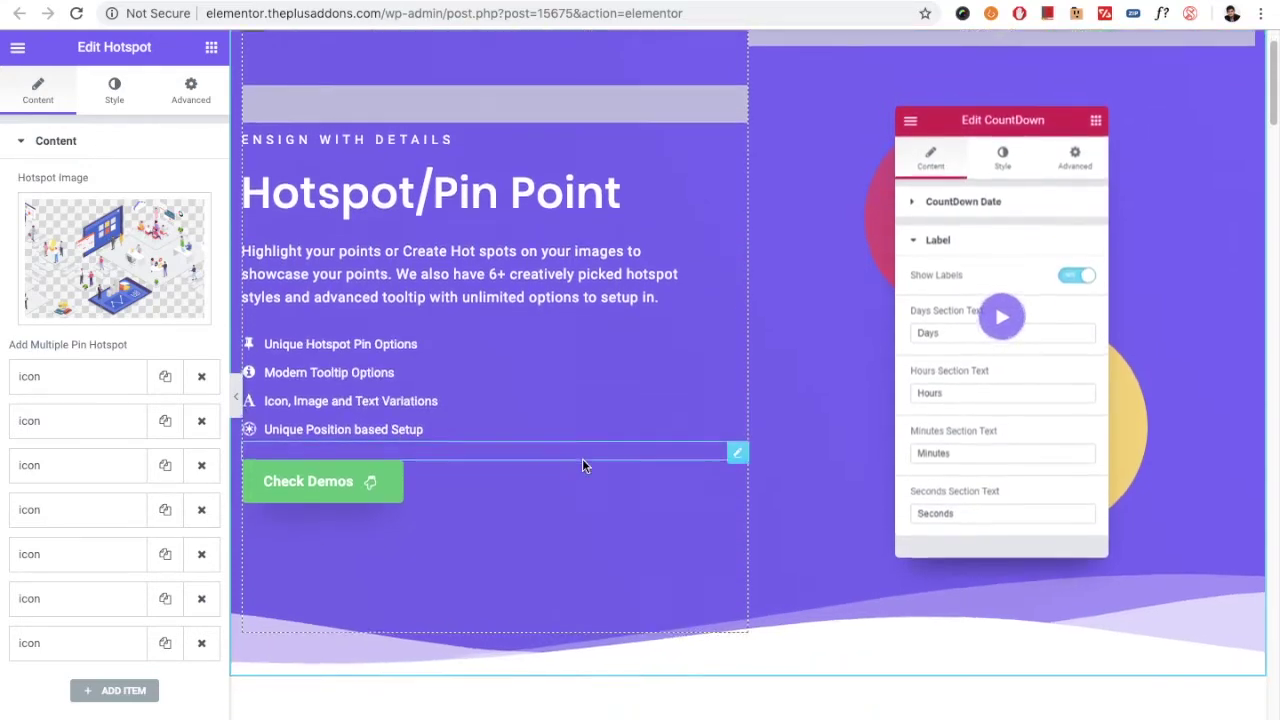
{"action": "scroll", "coordinate": [584, 467], "scroll_direction": "down", "scroll_amount": 1}
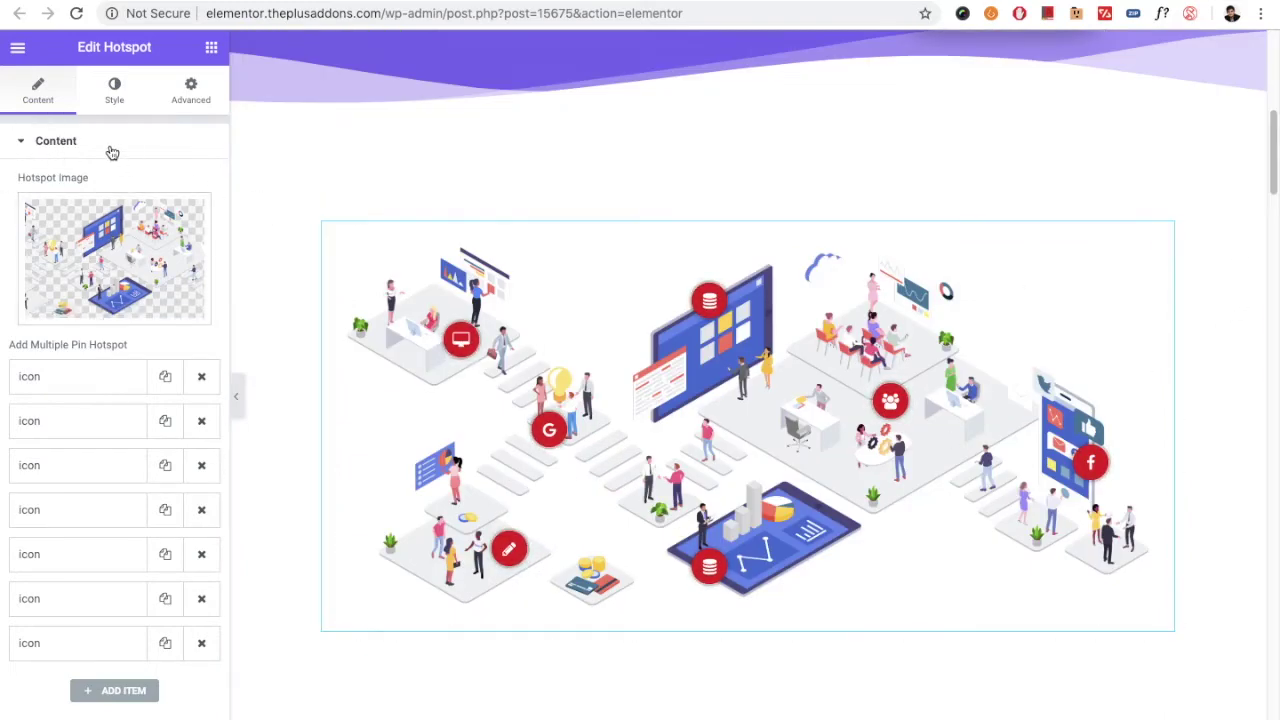
{"action": "left_click", "coordinate": [98, 264]}
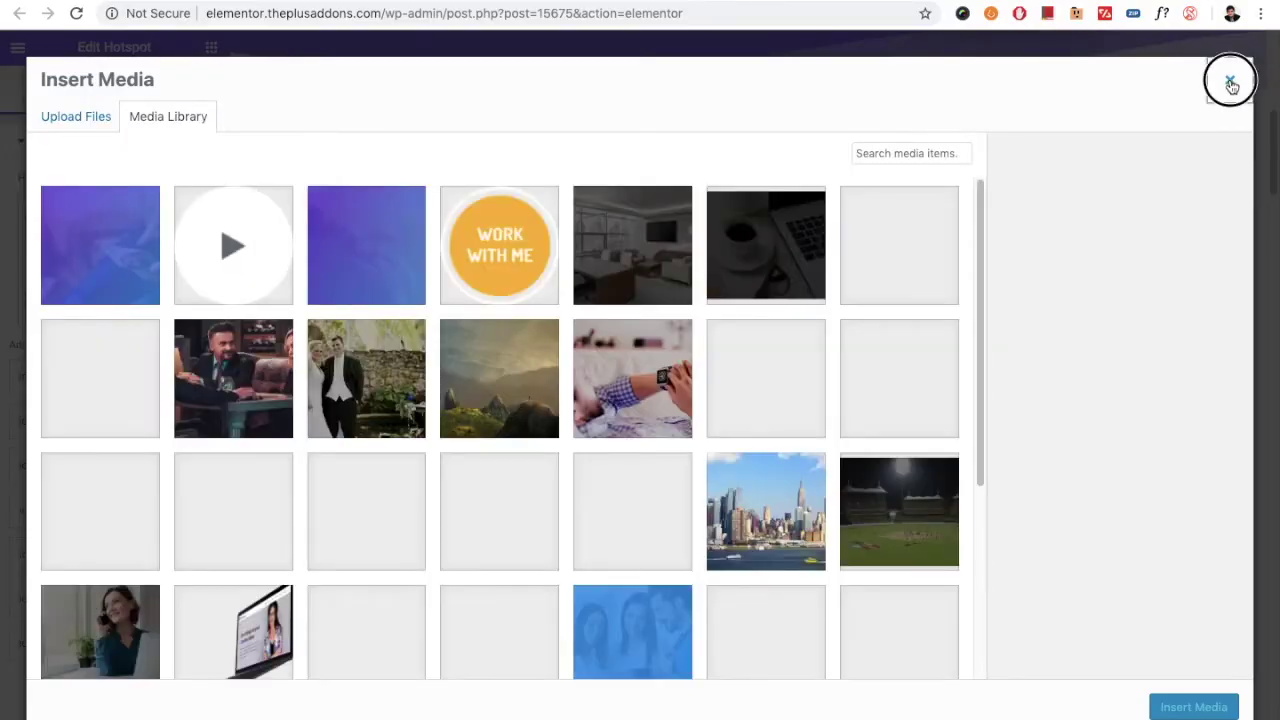
{"action": "left_click", "coordinate": [1231, 83]}
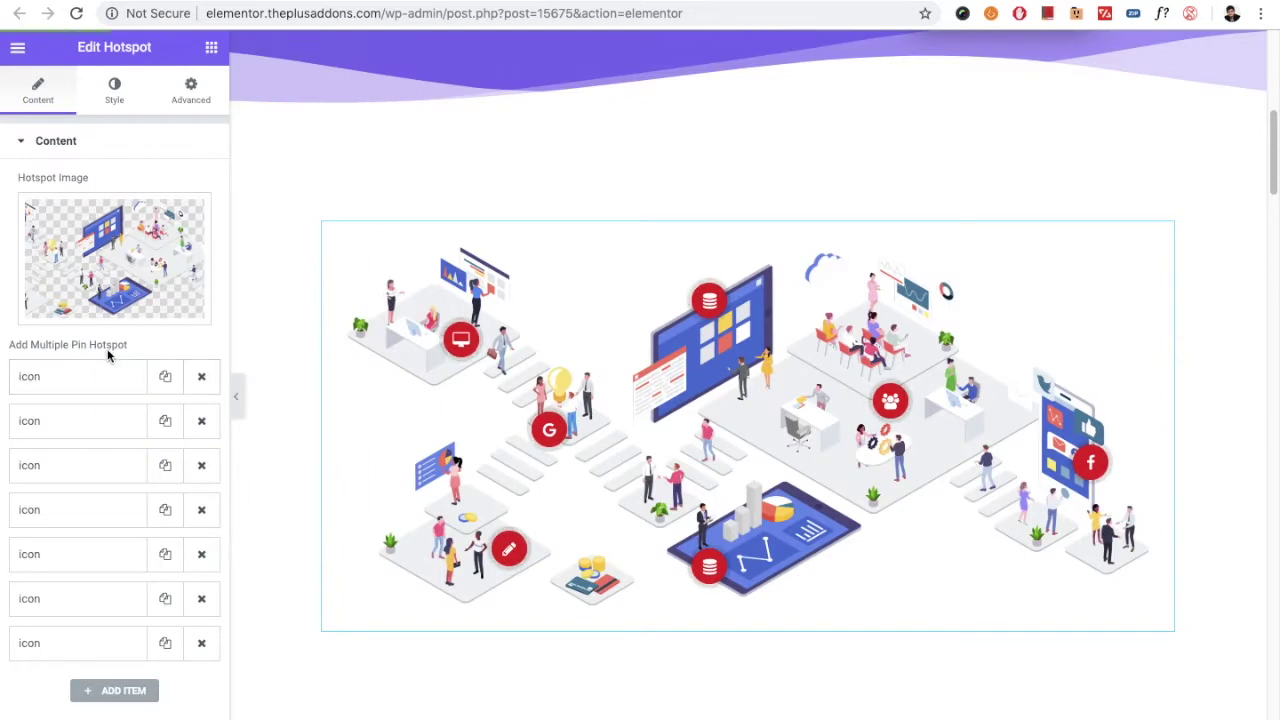
Step: Add an eighth pin item to the hotspot's pin list
{"action": "left_click", "coordinate": [75, 386]}
{"action": "scroll", "coordinate": [75, 390], "scroll_direction": "down", "scroll_amount": 10}
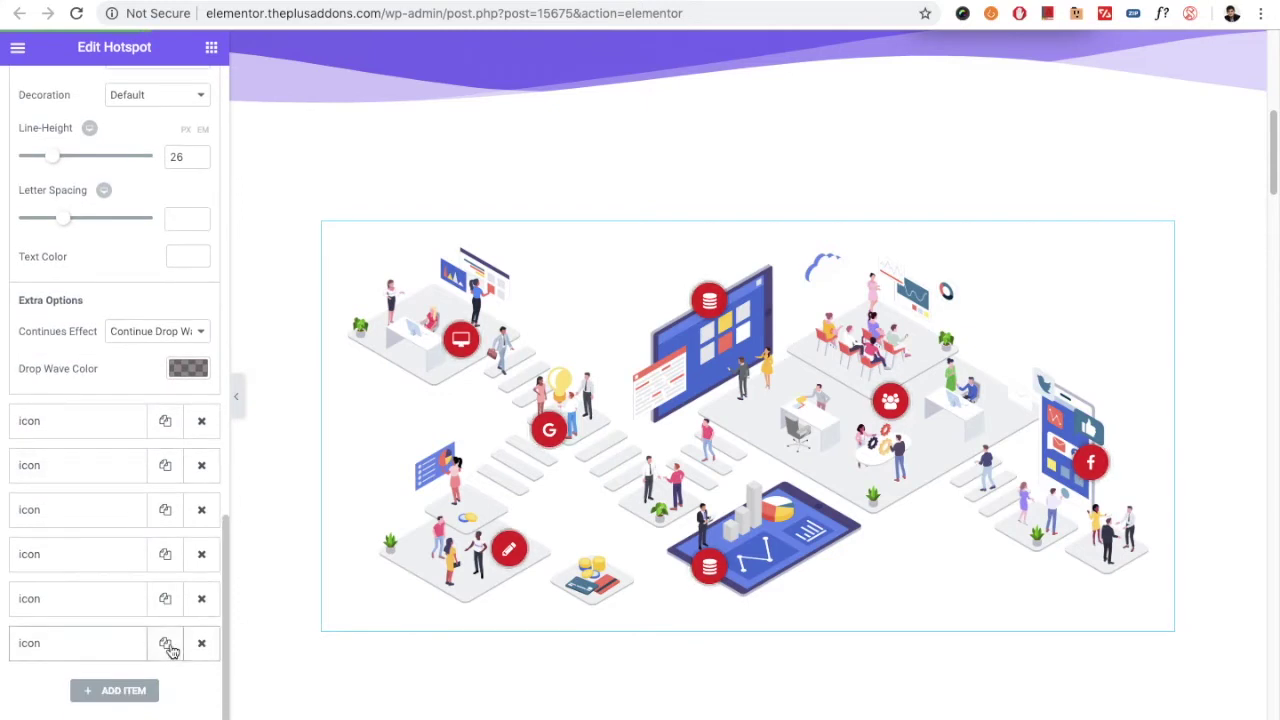
{"action": "left_click", "coordinate": [123, 691]}
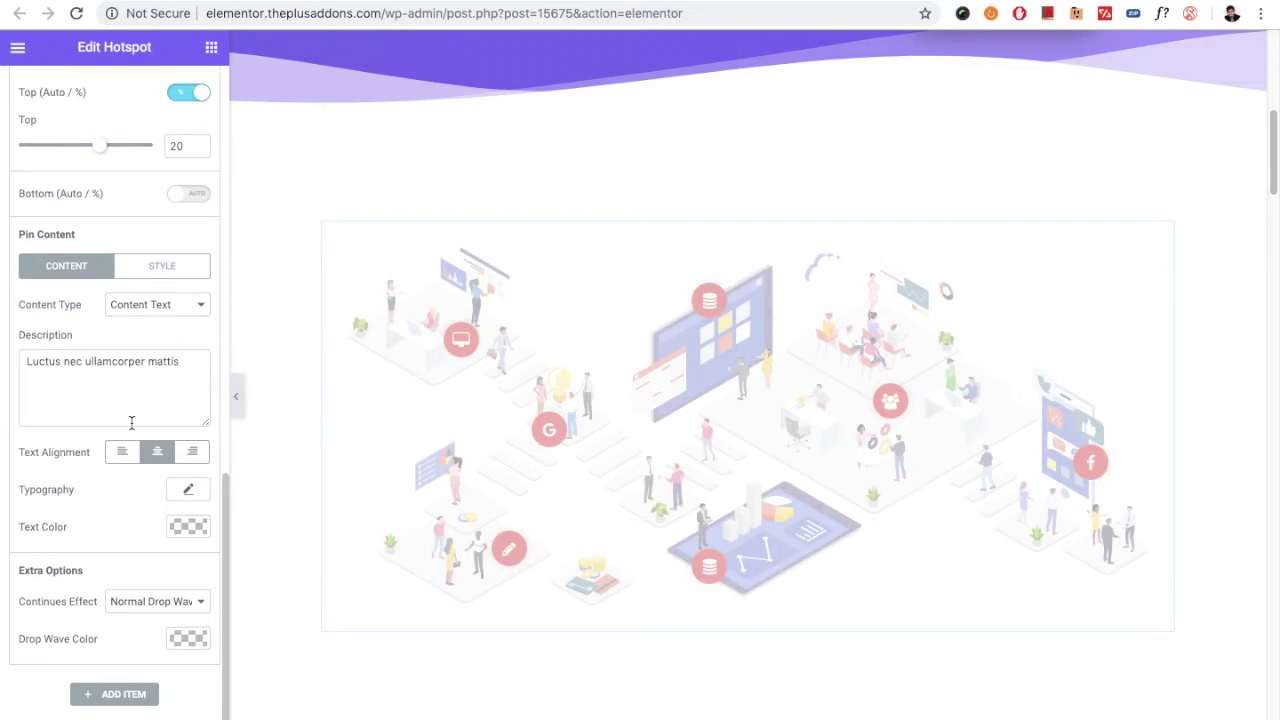
Step: Expand the first desktop pin item's settings again
{"action": "scroll", "coordinate": [109, 406], "scroll_direction": "up", "scroll_amount": 8}
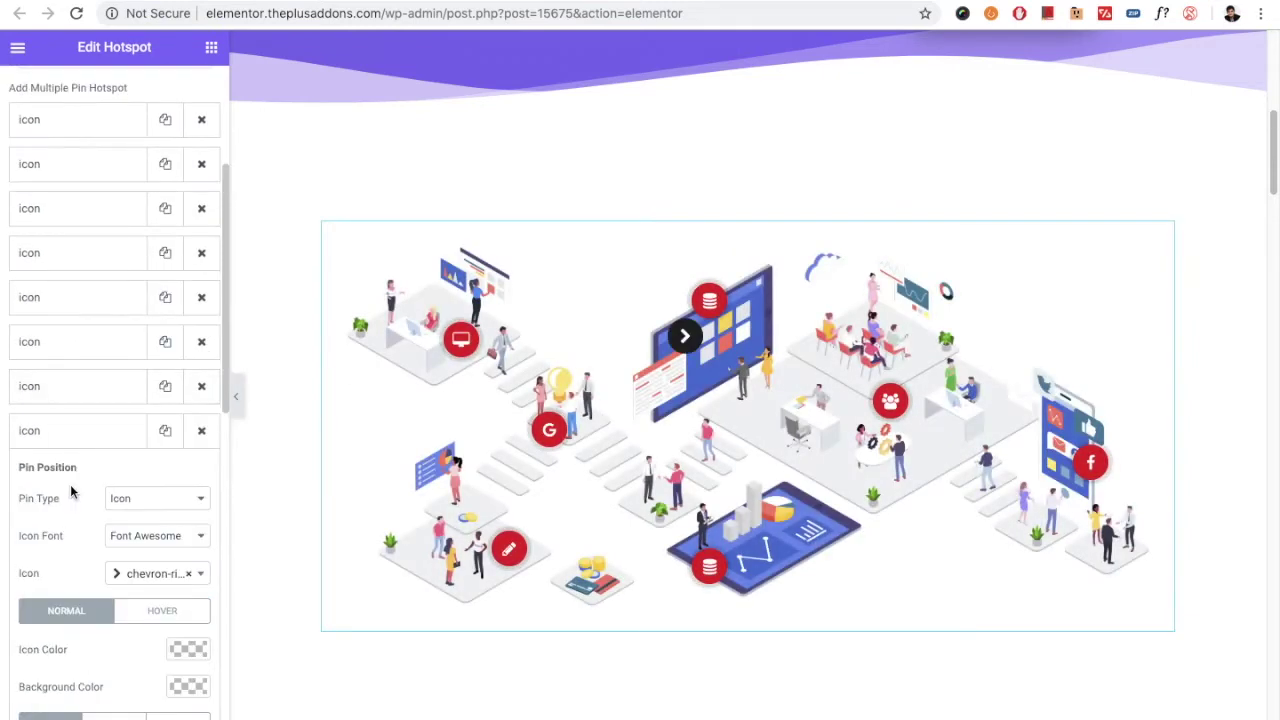
{"action": "scroll", "coordinate": [60, 440], "scroll_direction": "up", "scroll_amount": 4}
{"action": "left_click", "coordinate": [69, 376]}
{"action": "scroll", "coordinate": [69, 432], "scroll_direction": "down", "scroll_amount": 3}
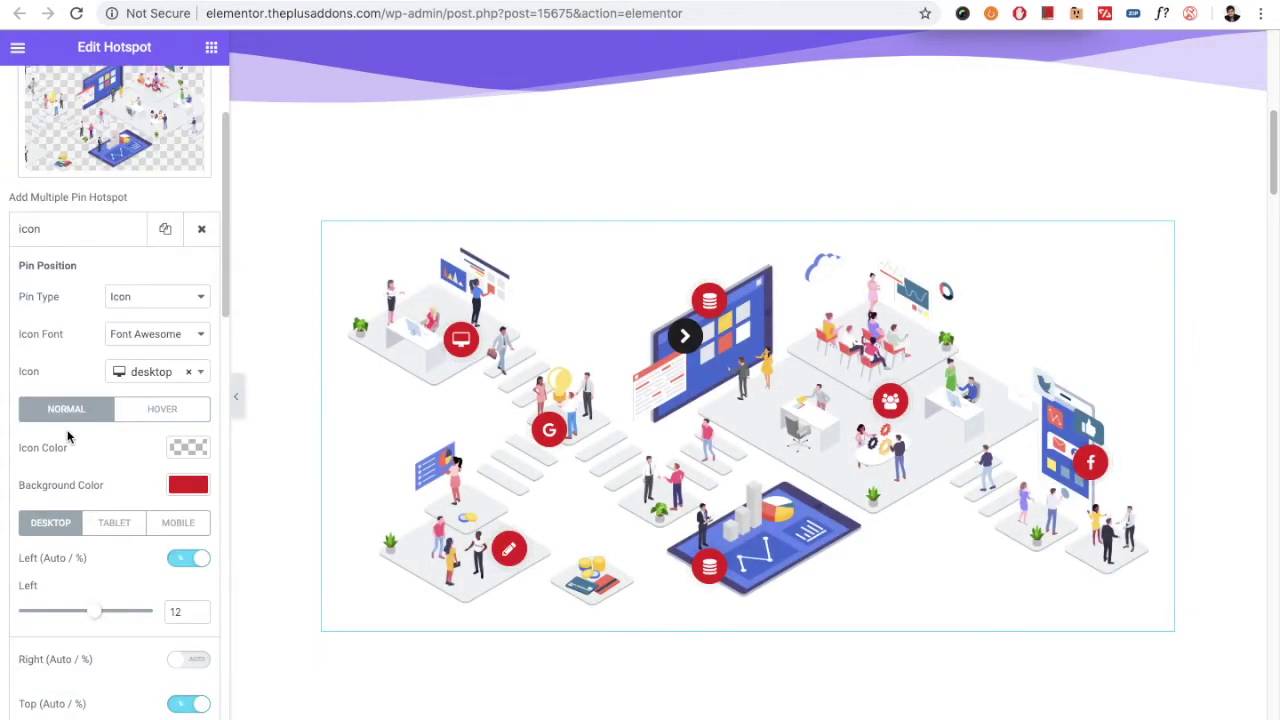
{"action": "left_click", "coordinate": [130, 296]}
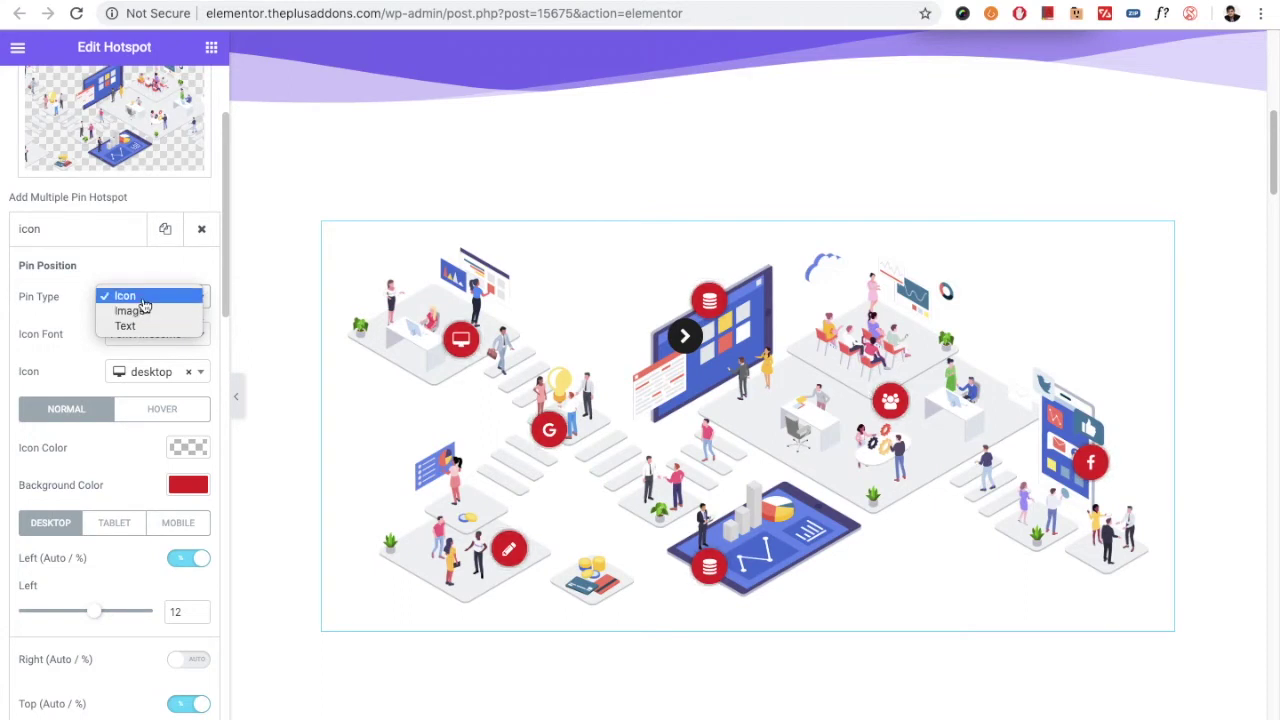
{"action": "left_click", "coordinate": [142, 314]}
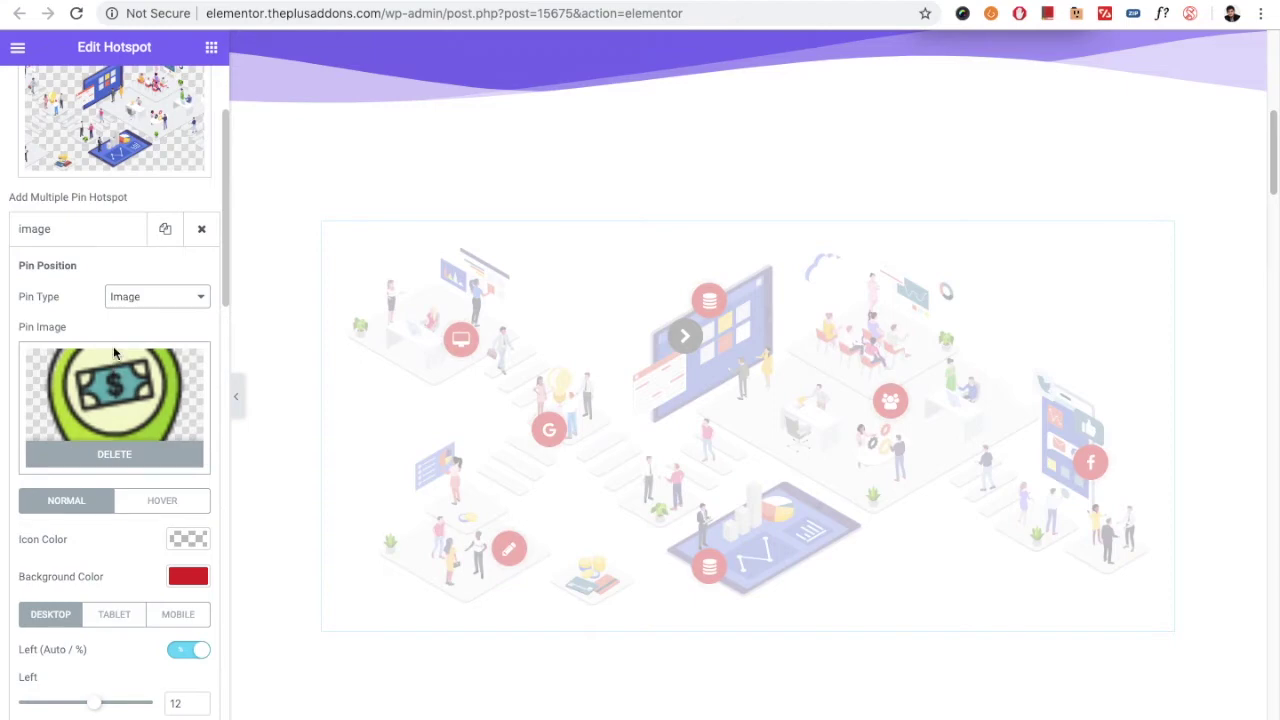
{"action": "left_click", "coordinate": [136, 300]}
{"action": "left_click", "coordinate": [143, 312]}
{"action": "key", "text": "Down"}
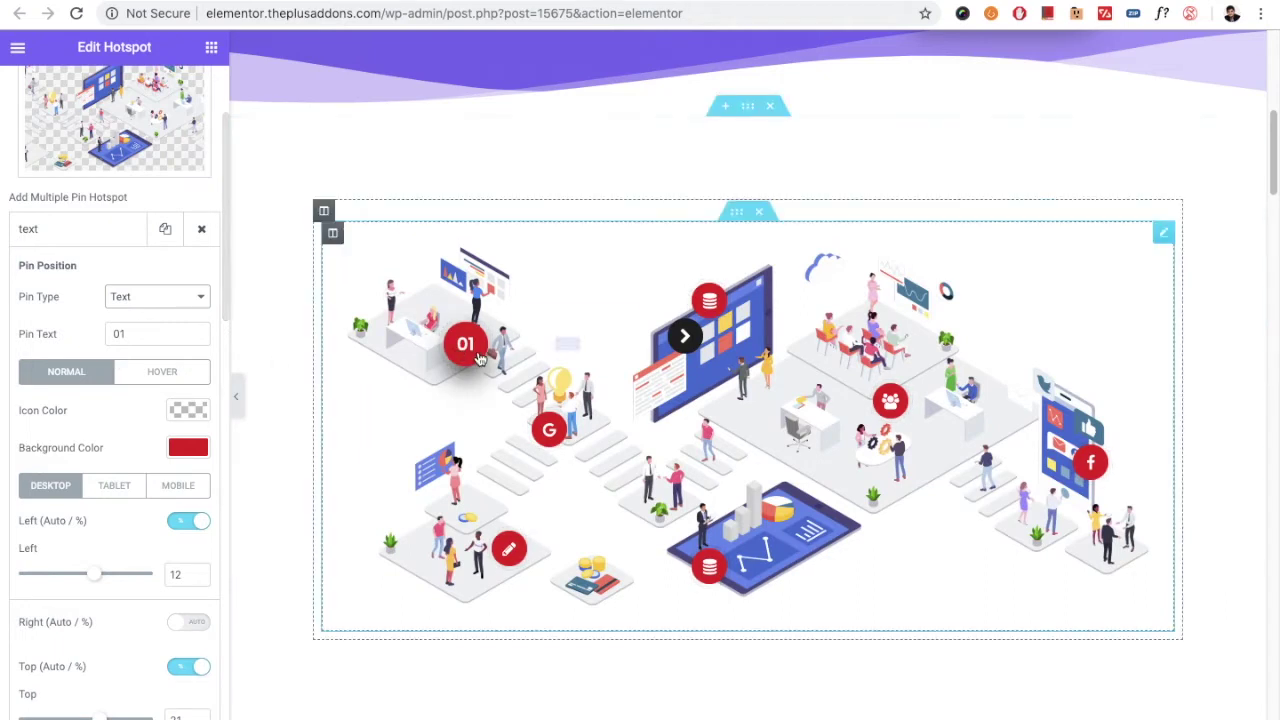
{"action": "double_click", "coordinate": [118, 333]}
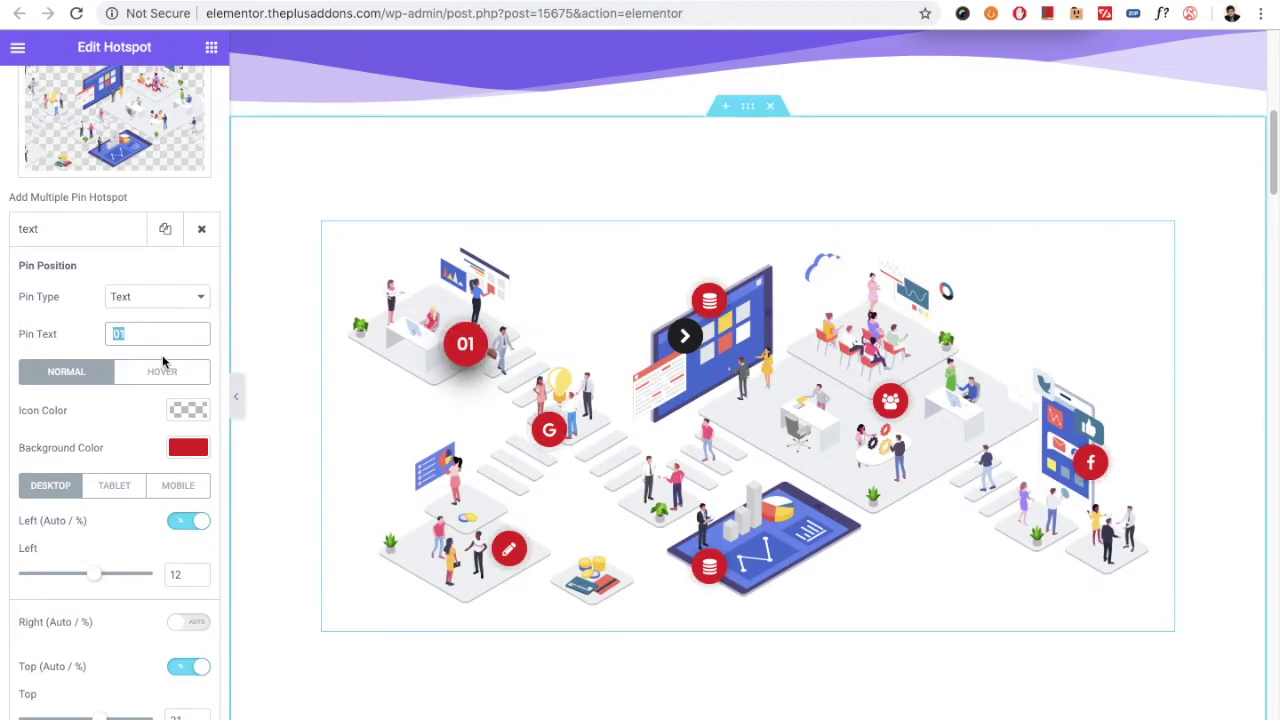
{"action": "left_click", "coordinate": [131, 310]}
{"action": "left_click", "coordinate": [135, 262]}
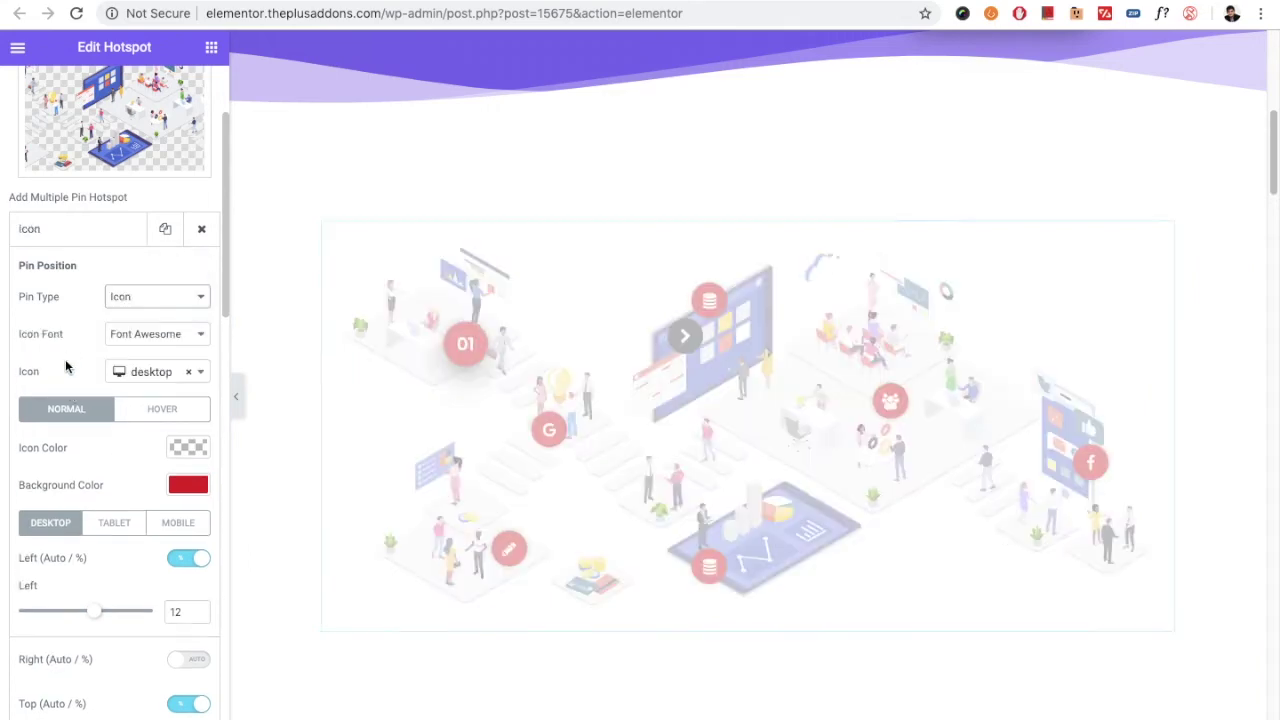
{"action": "left_click", "coordinate": [143, 336]}
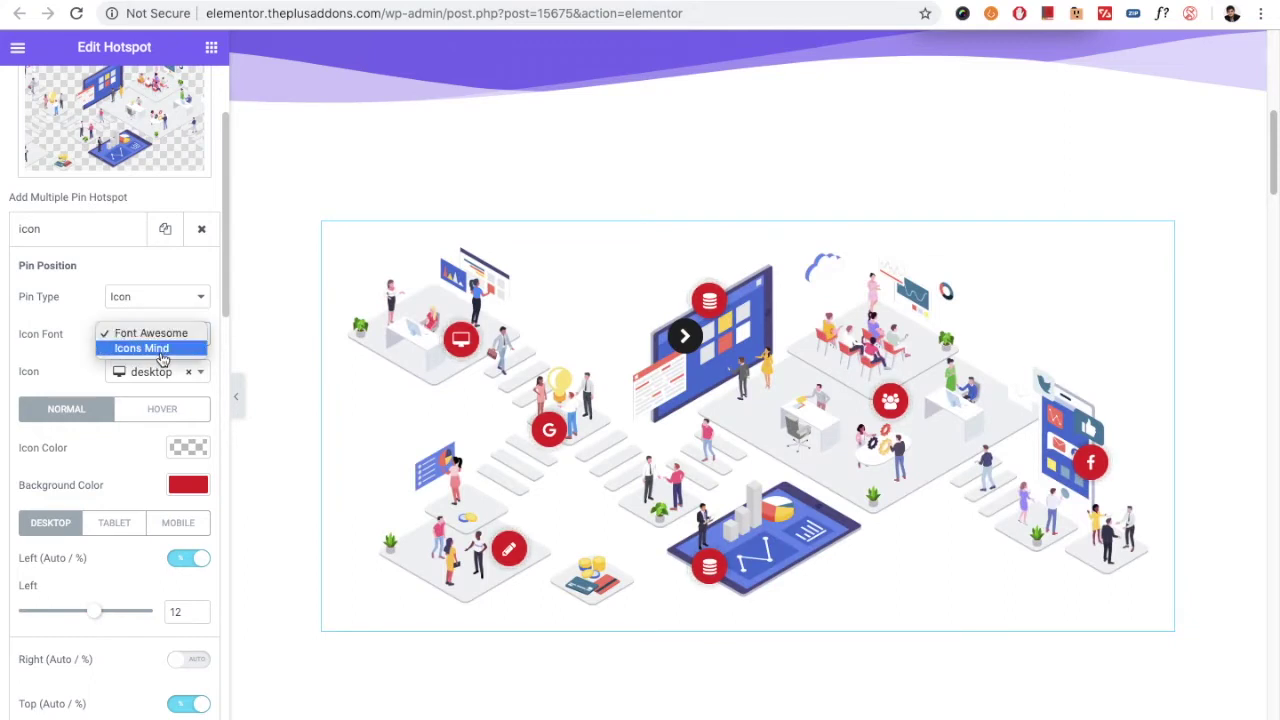
{"action": "left_click", "coordinate": [157, 332]}
{"action": "left_click", "coordinate": [155, 344]}
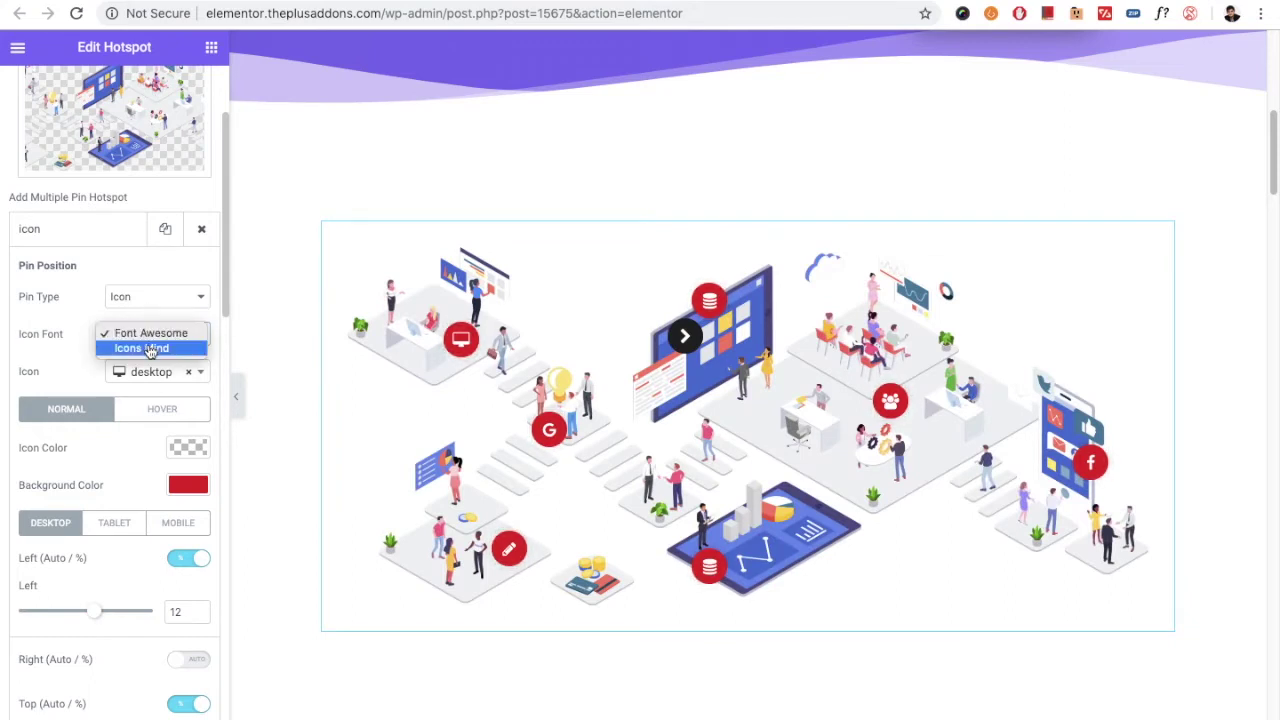
{"action": "left_click", "coordinate": [149, 348]}
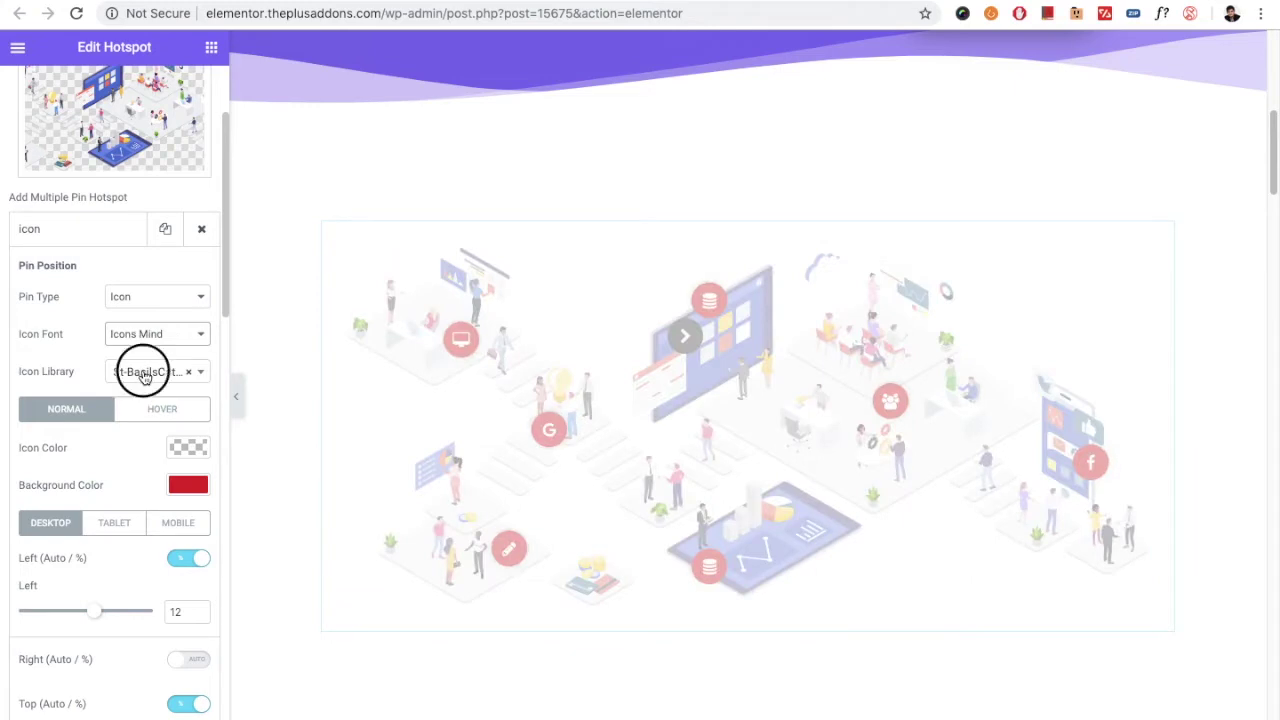
{"action": "left_click", "coordinate": [145, 376]}
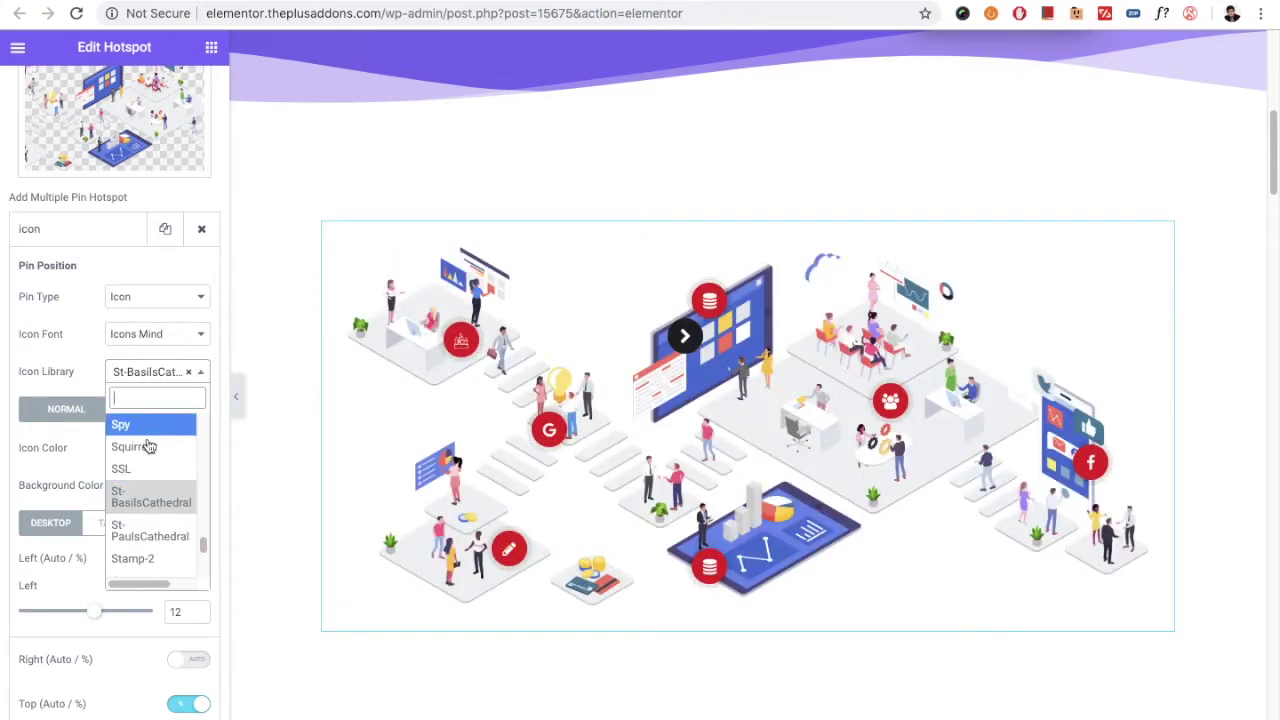
{"action": "scroll", "coordinate": [150, 500], "scroll_direction": "down", "scroll_amount": 3}
{"action": "left_click", "coordinate": [150, 374]}
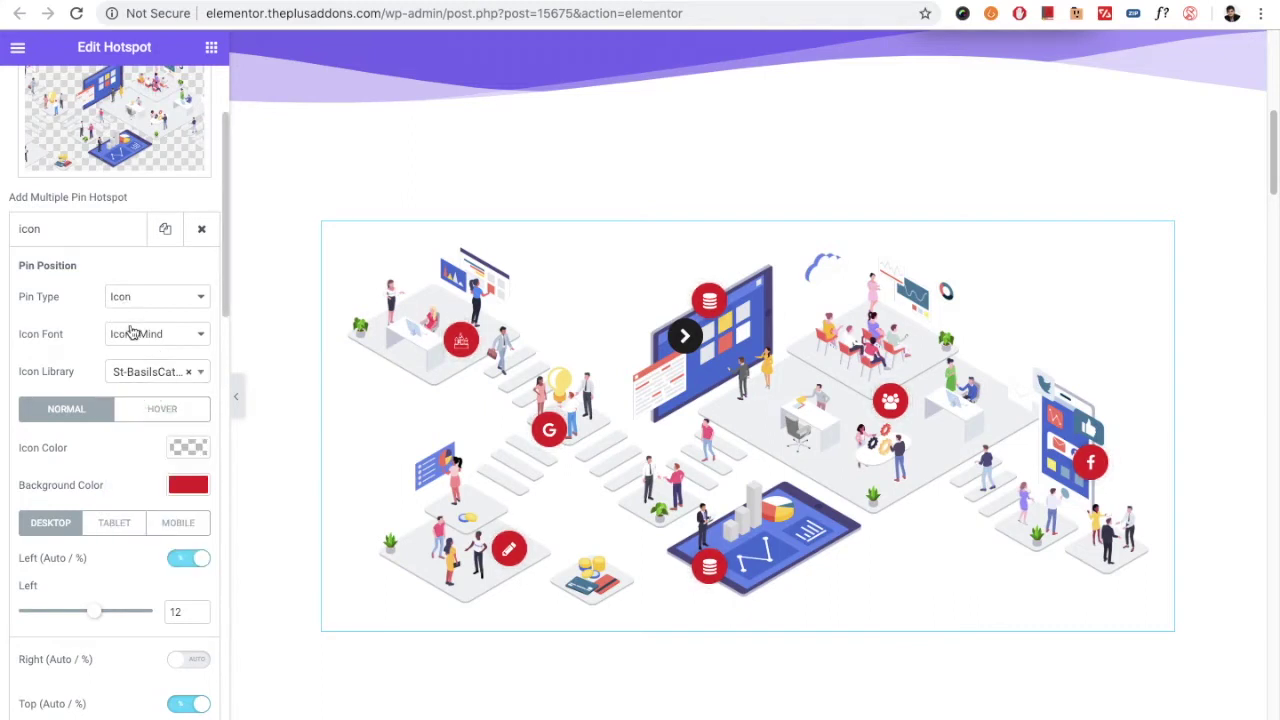
{"action": "left_click", "coordinate": [137, 337]}
{"action": "left_click", "coordinate": [140, 318]}
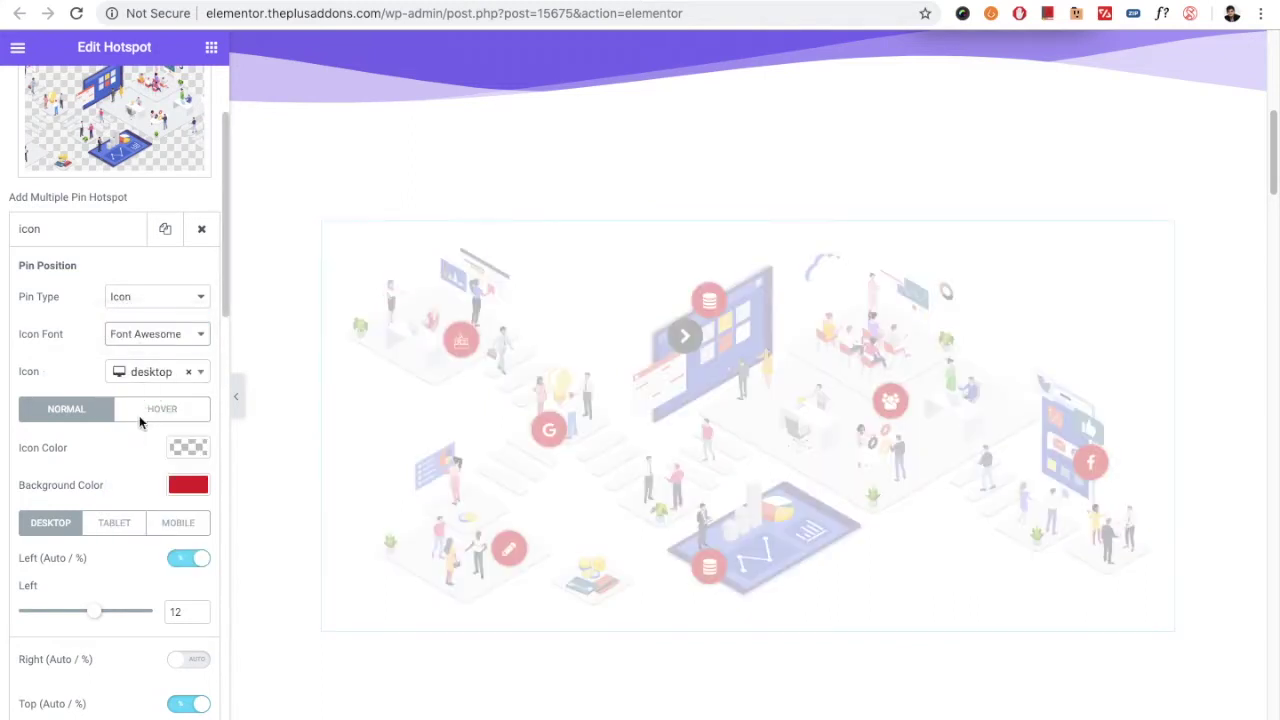
{"action": "left_click", "coordinate": [150, 371]}
{"action": "left_click", "coordinate": [135, 478]}
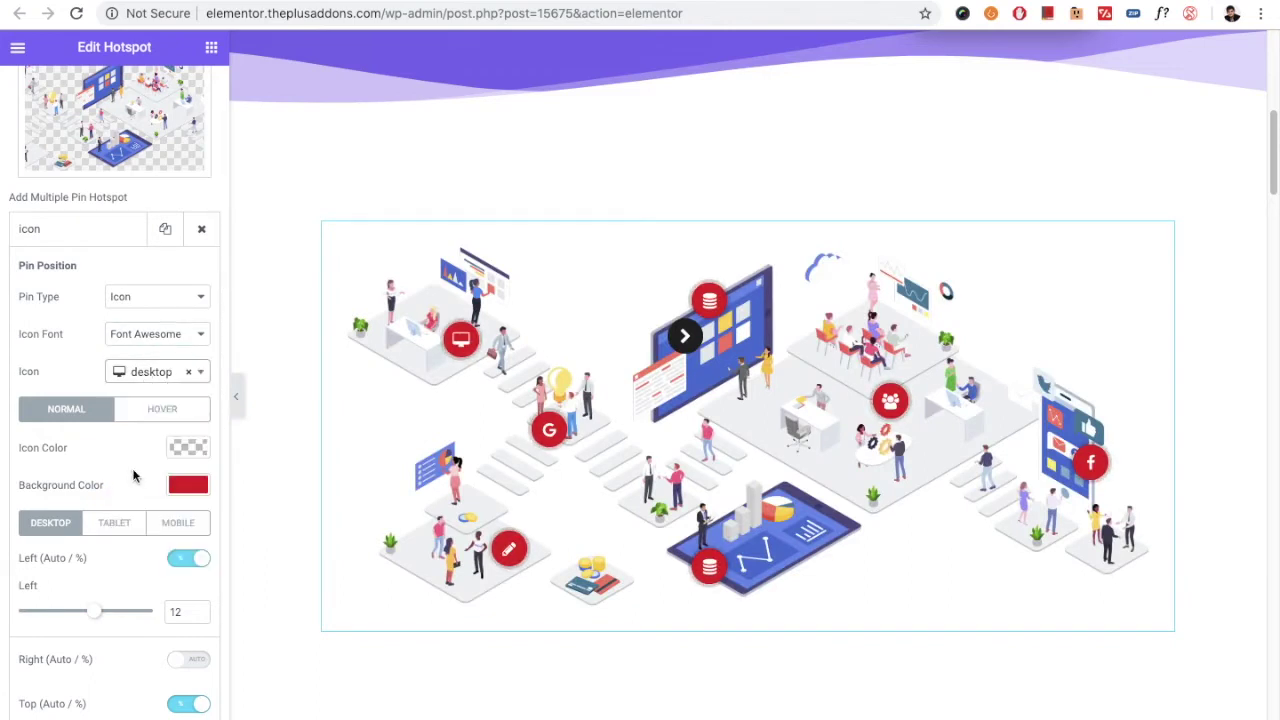
{"action": "scroll", "coordinate": [78, 451], "scroll_direction": "down", "scroll_amount": 2}
{"action": "scroll", "coordinate": [64, 378], "scroll_direction": "down", "scroll_amount": 1}
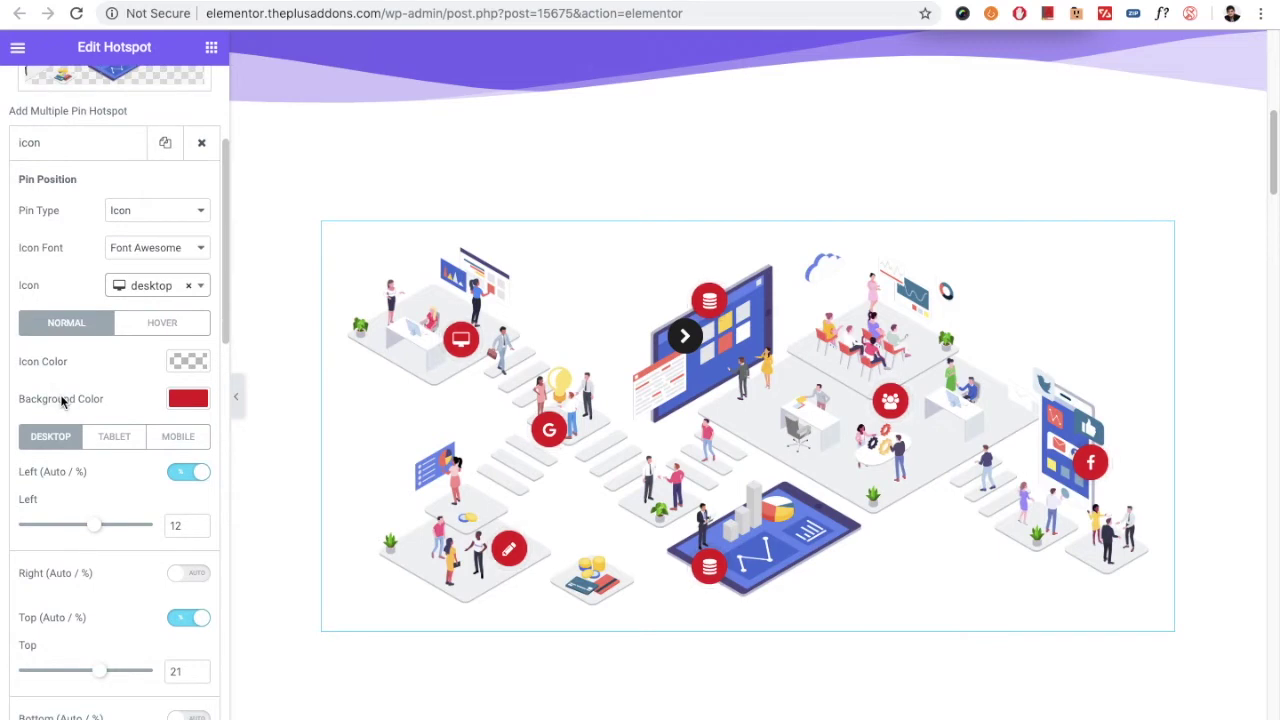
{"action": "left_click", "coordinate": [160, 323]}
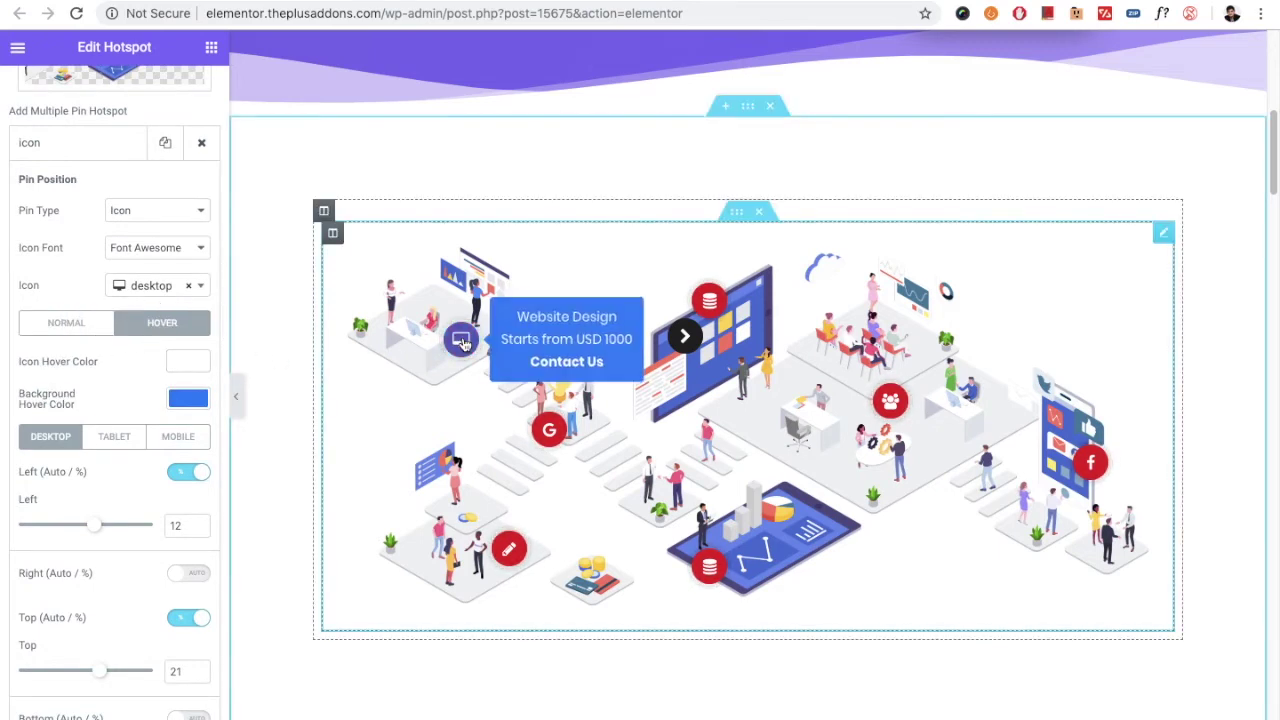
{"action": "mouse_move", "coordinate": [457, 350]}
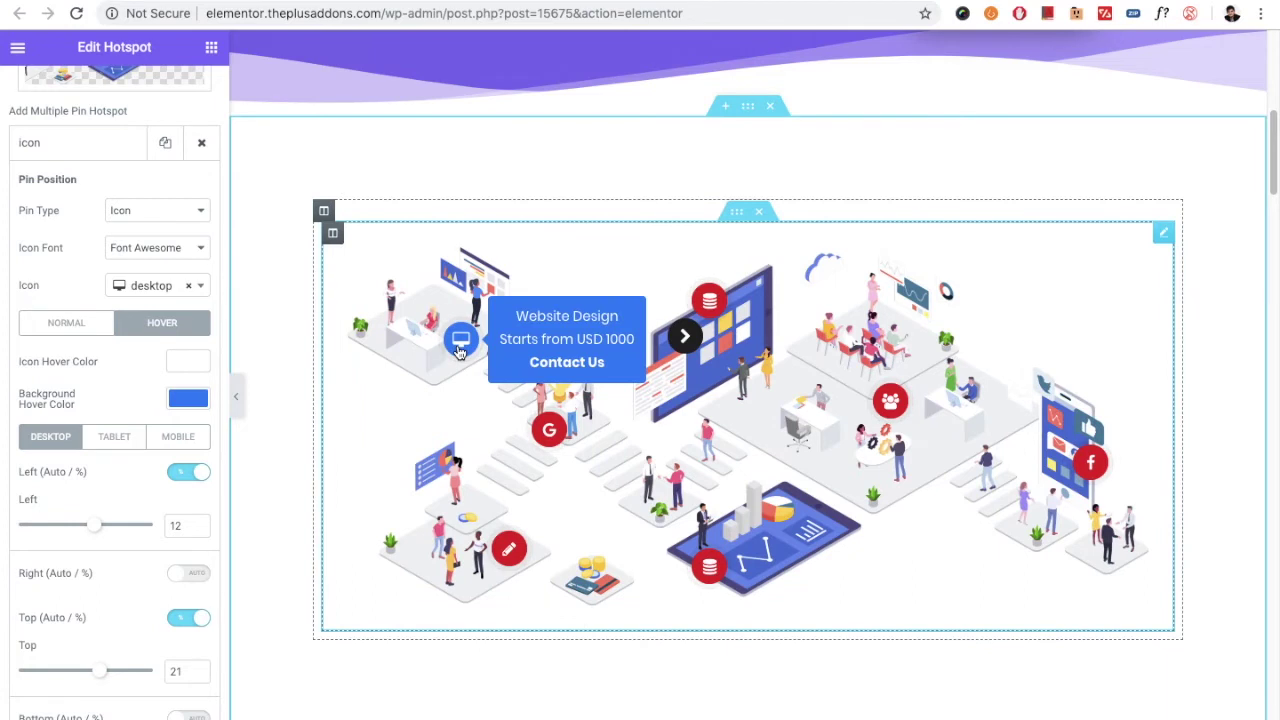
{"action": "left_click", "coordinate": [36, 328]}
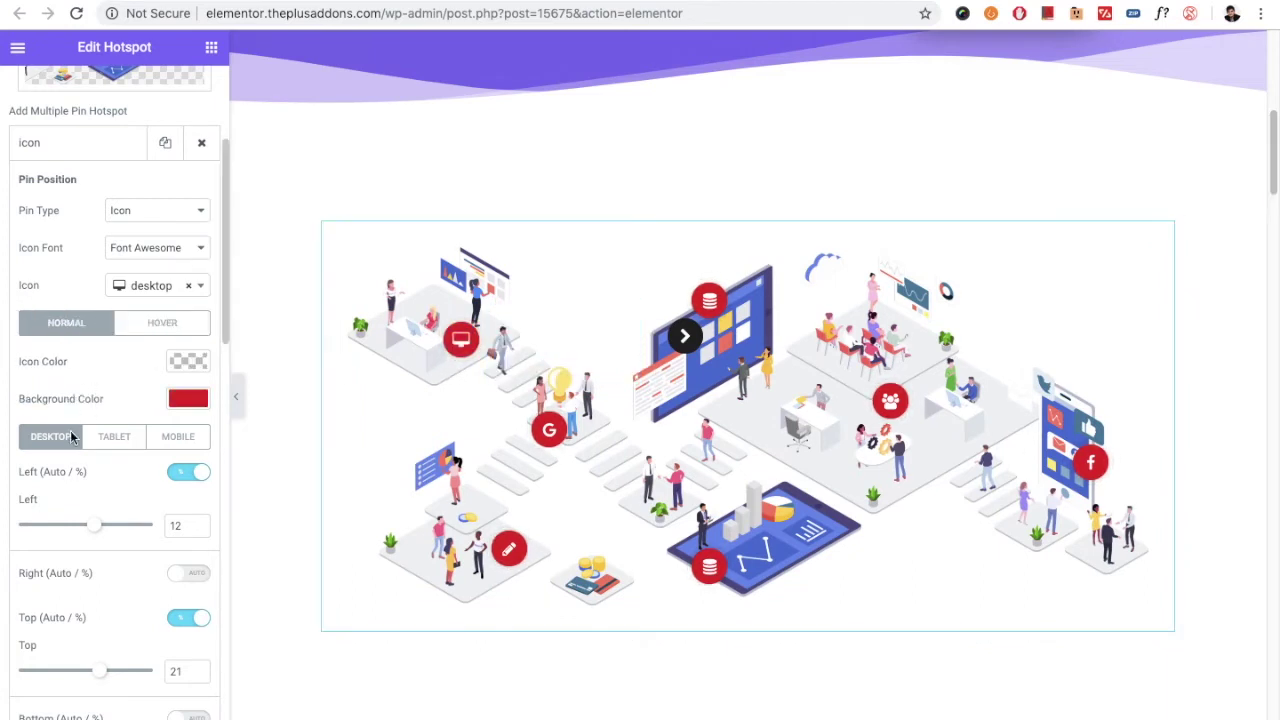
Step: Compare the pin's tablet and mobile positions, ending on desktop Left 12 and Top 21
{"action": "scroll", "coordinate": [110, 477], "scroll_direction": "down", "scroll_amount": 3}
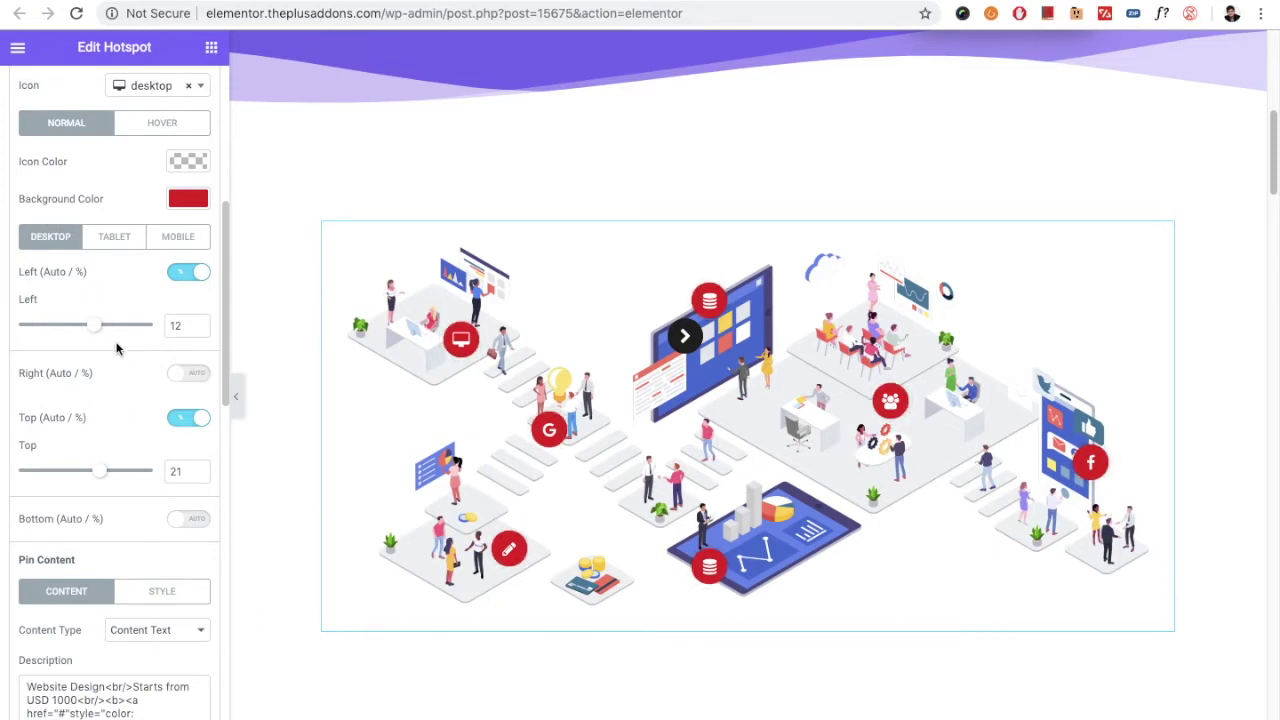
{"action": "mouse_move", "coordinate": [478, 347]}
{"action": "left_click", "coordinate": [118, 247]}
{"action": "left_click", "coordinate": [172, 237]}
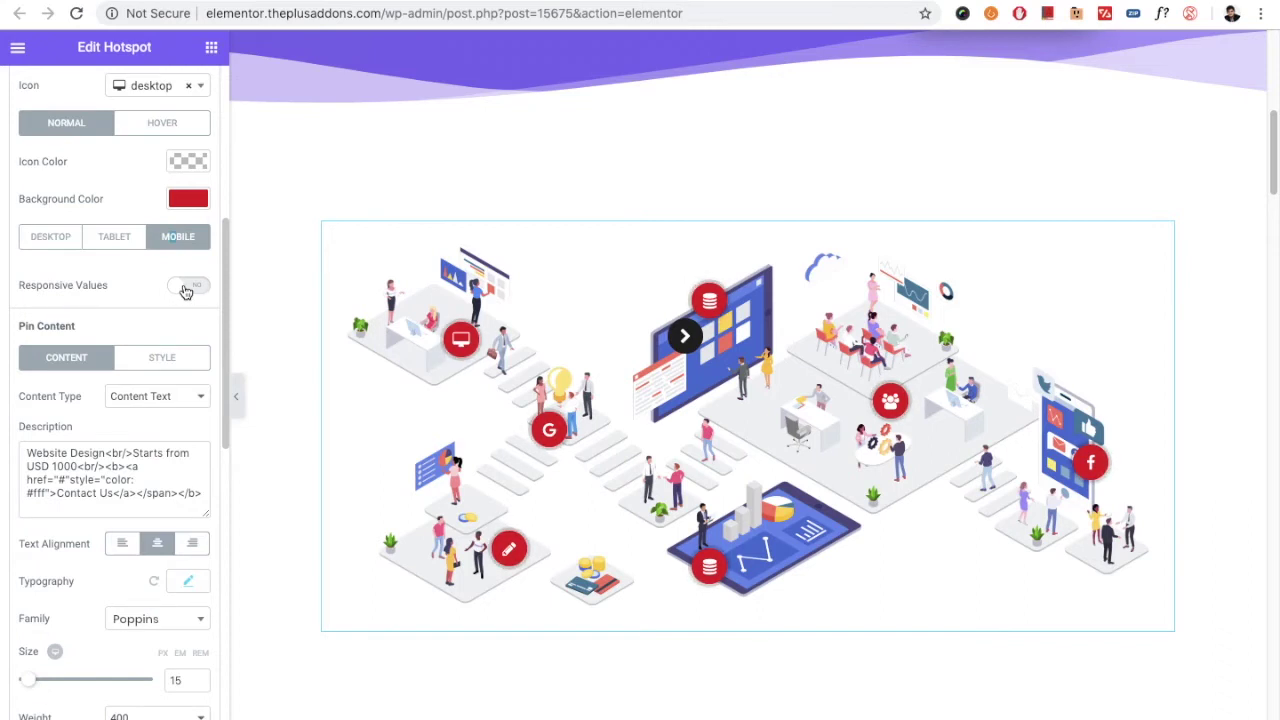
{"action": "left_click", "coordinate": [55, 242]}
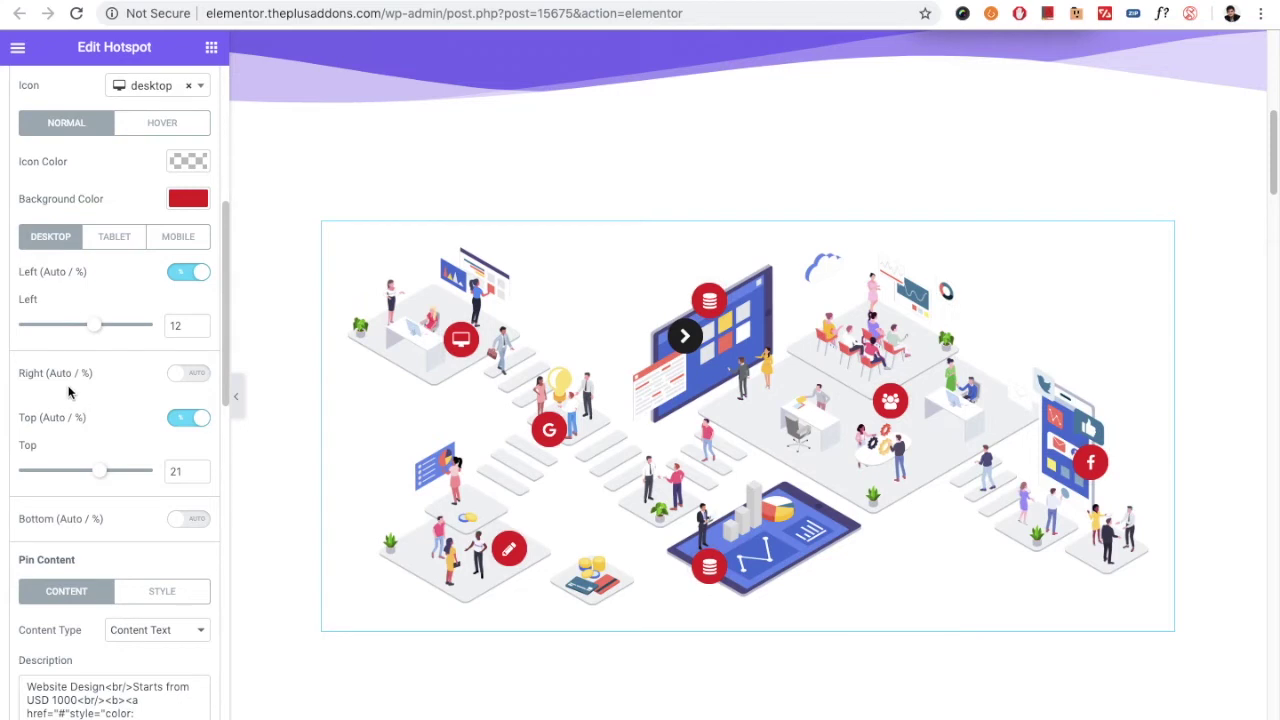
{"action": "left_click", "coordinate": [121, 240]}
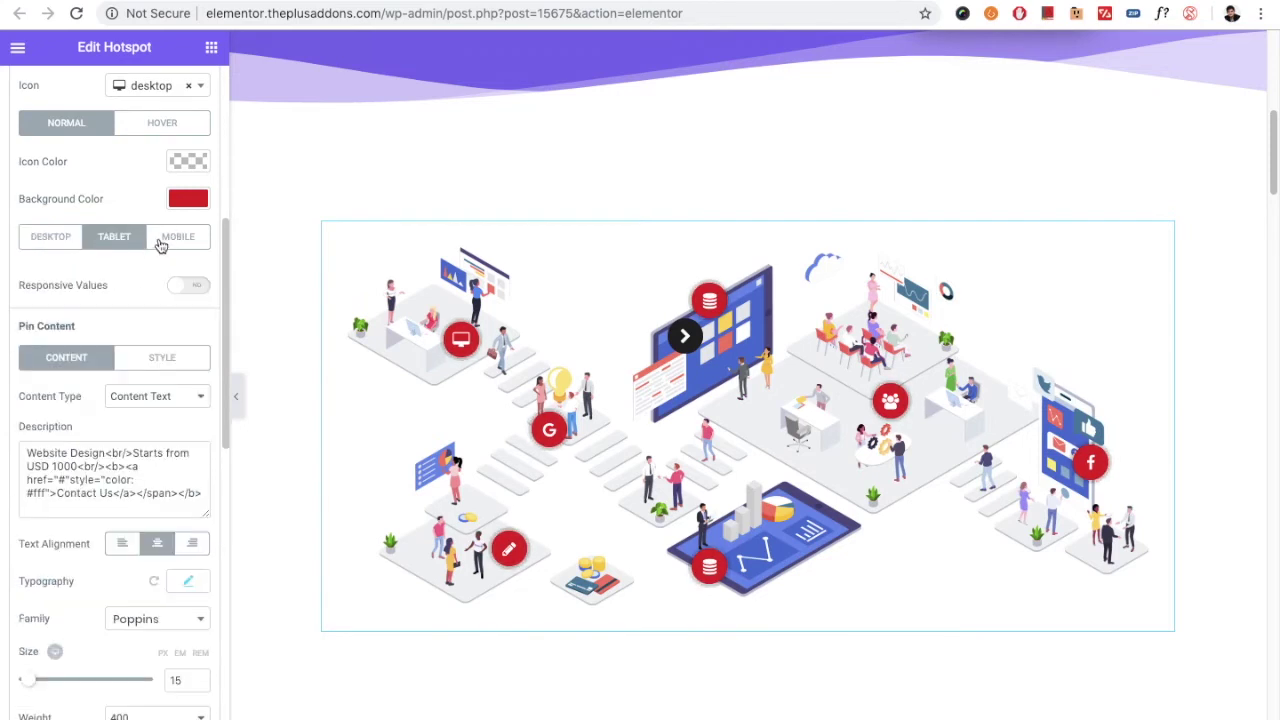
{"action": "left_click", "coordinate": [158, 245]}
{"action": "left_click", "coordinate": [68, 242]}
{"action": "scroll", "coordinate": [116, 450], "scroll_direction": "down", "scroll_amount": 2}
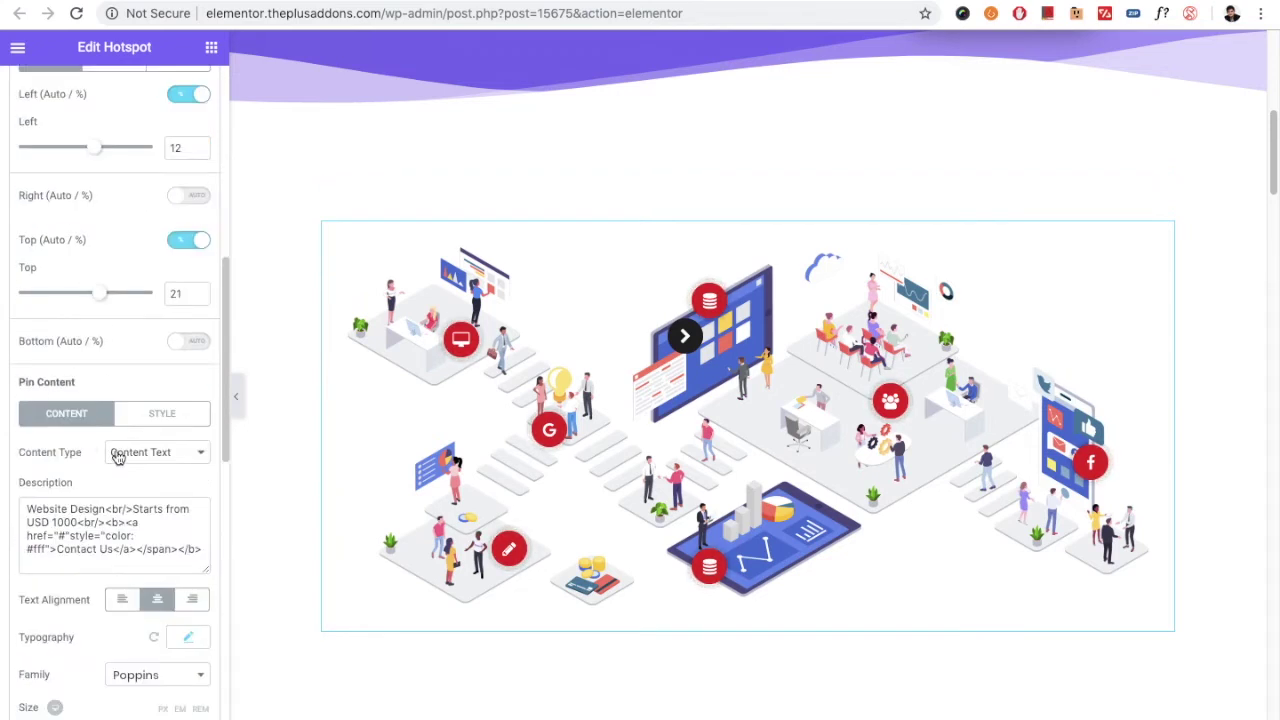
{"action": "scroll", "coordinate": [70, 500], "scroll_direction": "down", "scroll_amount": 1}
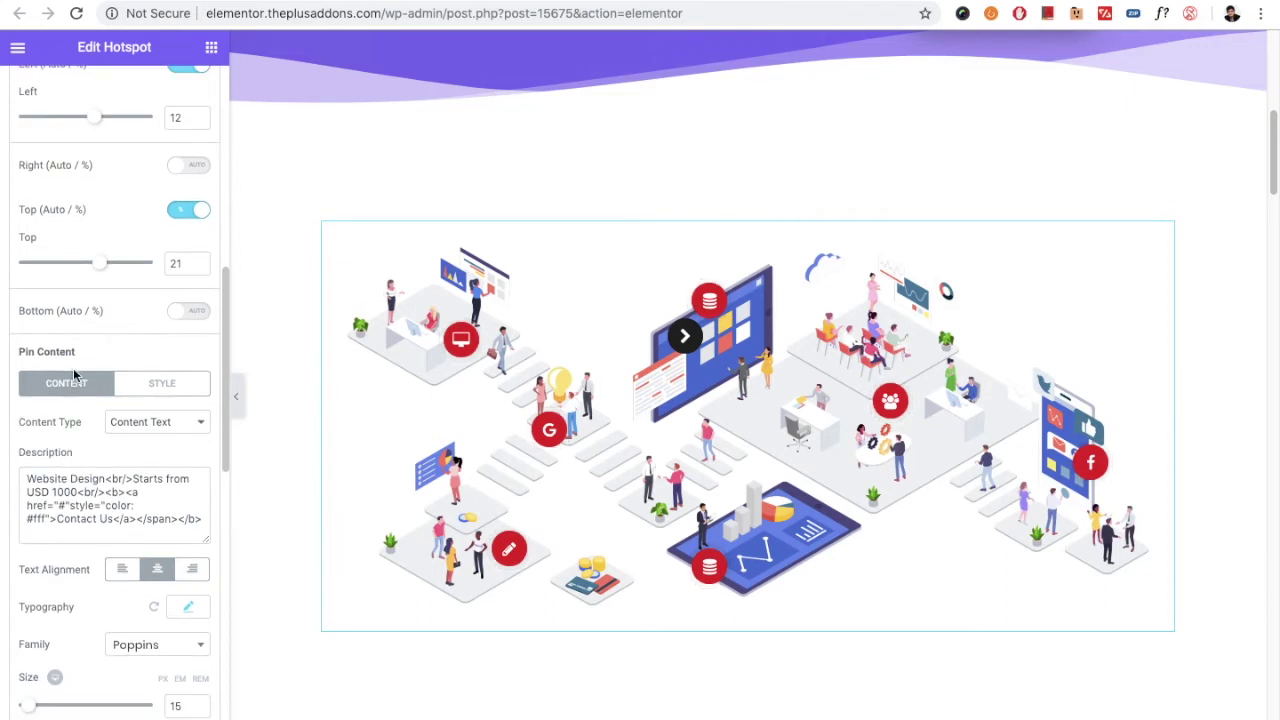
{"action": "scroll", "coordinate": [92, 480], "scroll_direction": "down", "scroll_amount": 1}
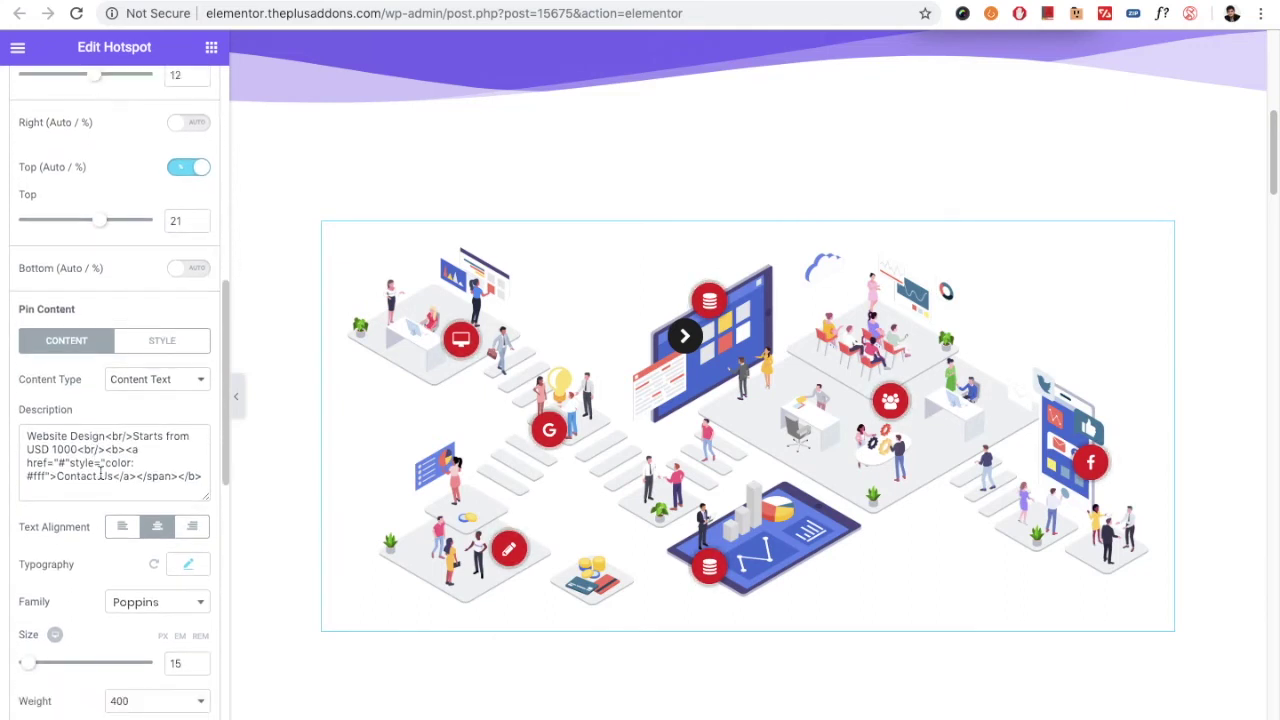
{"action": "left_click", "coordinate": [138, 381]}
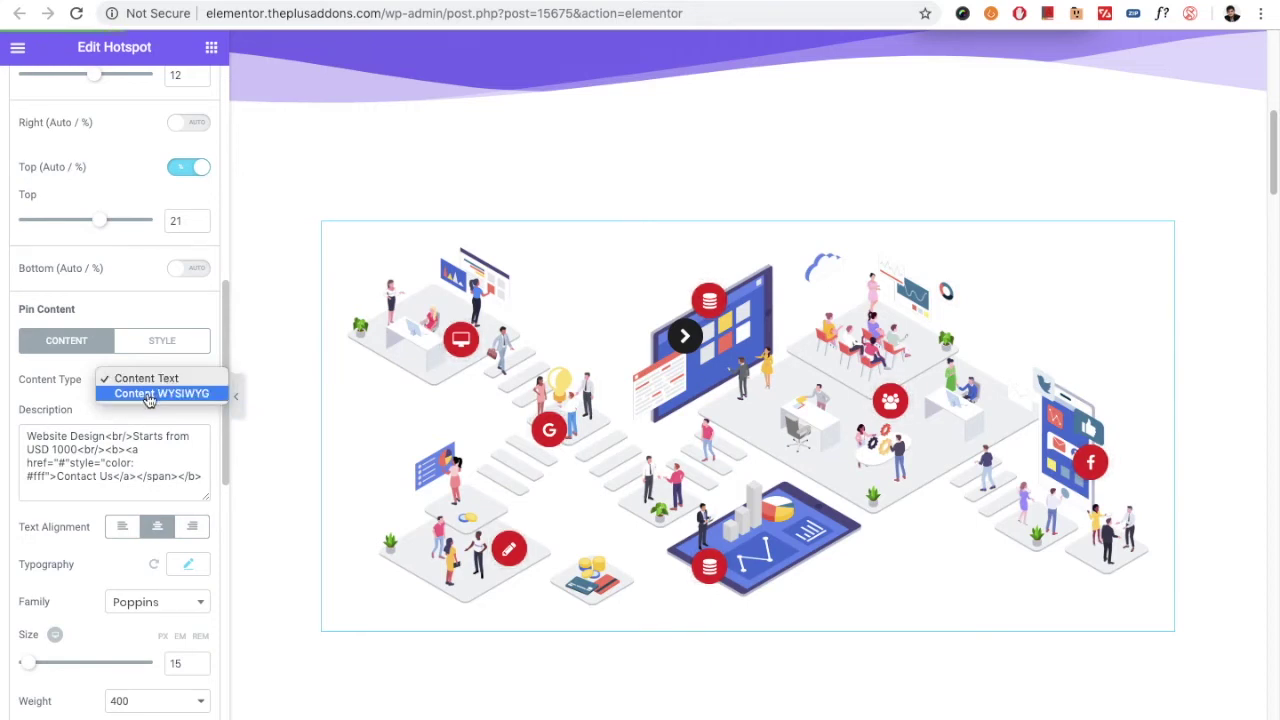
{"action": "left_click", "coordinate": [140, 379]}
{"action": "scroll", "coordinate": [125, 430], "scroll_direction": "down", "scroll_amount": 1}
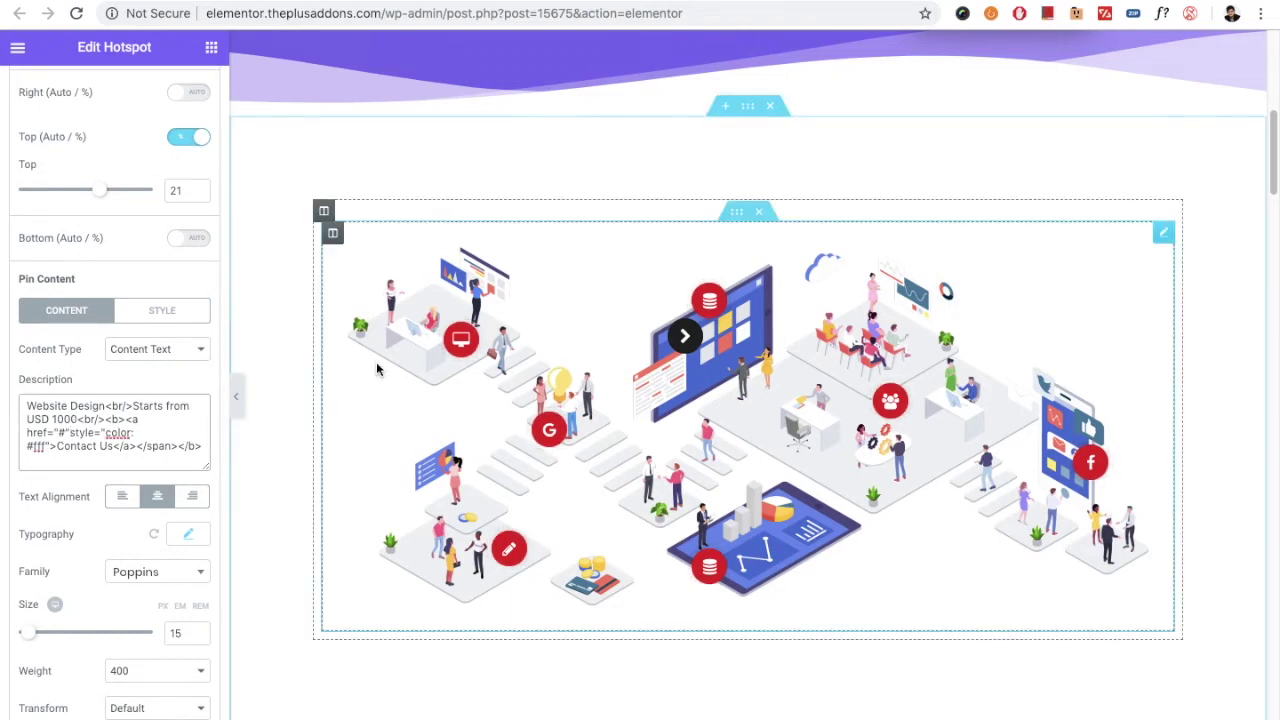
{"action": "scroll", "coordinate": [100, 458], "scroll_direction": "down", "scroll_amount": 1}
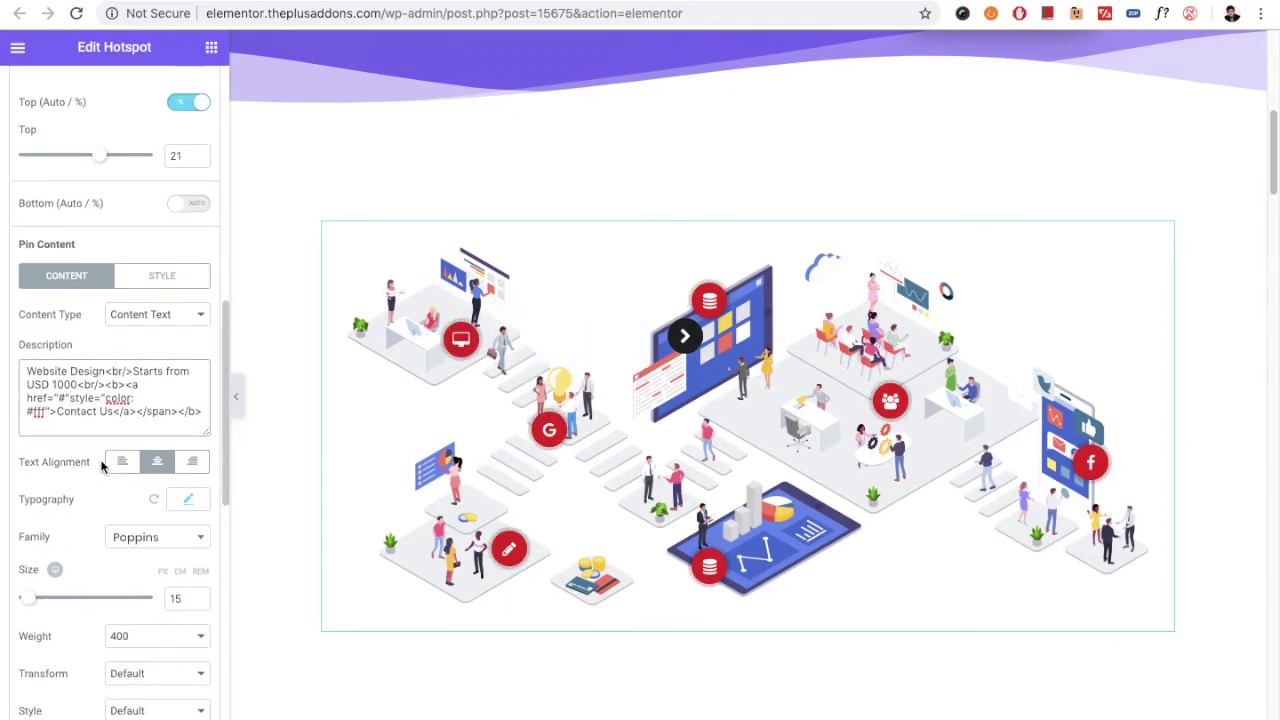
{"action": "scroll", "coordinate": [107, 518], "scroll_direction": "down", "scroll_amount": 1}
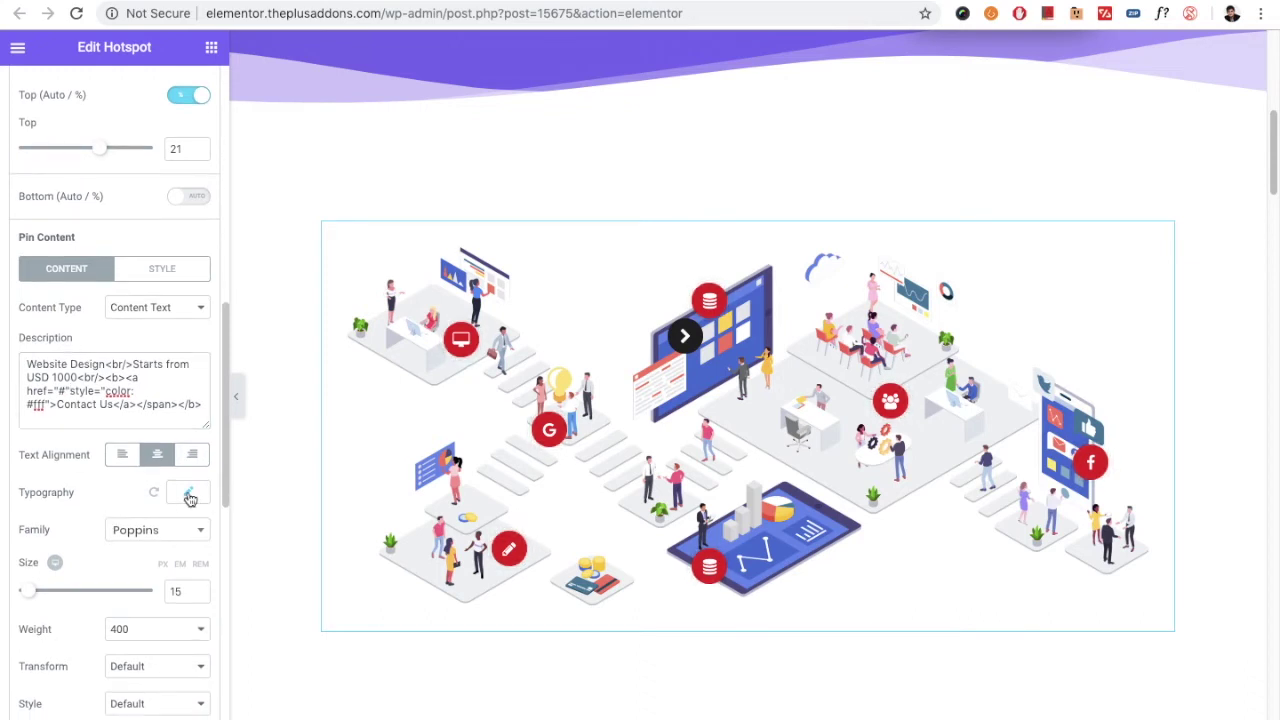
{"action": "scroll", "coordinate": [150, 508], "scroll_direction": "down", "scroll_amount": 1}
{"action": "scroll", "coordinate": [160, 490], "scroll_direction": "down", "scroll_amount": 3}
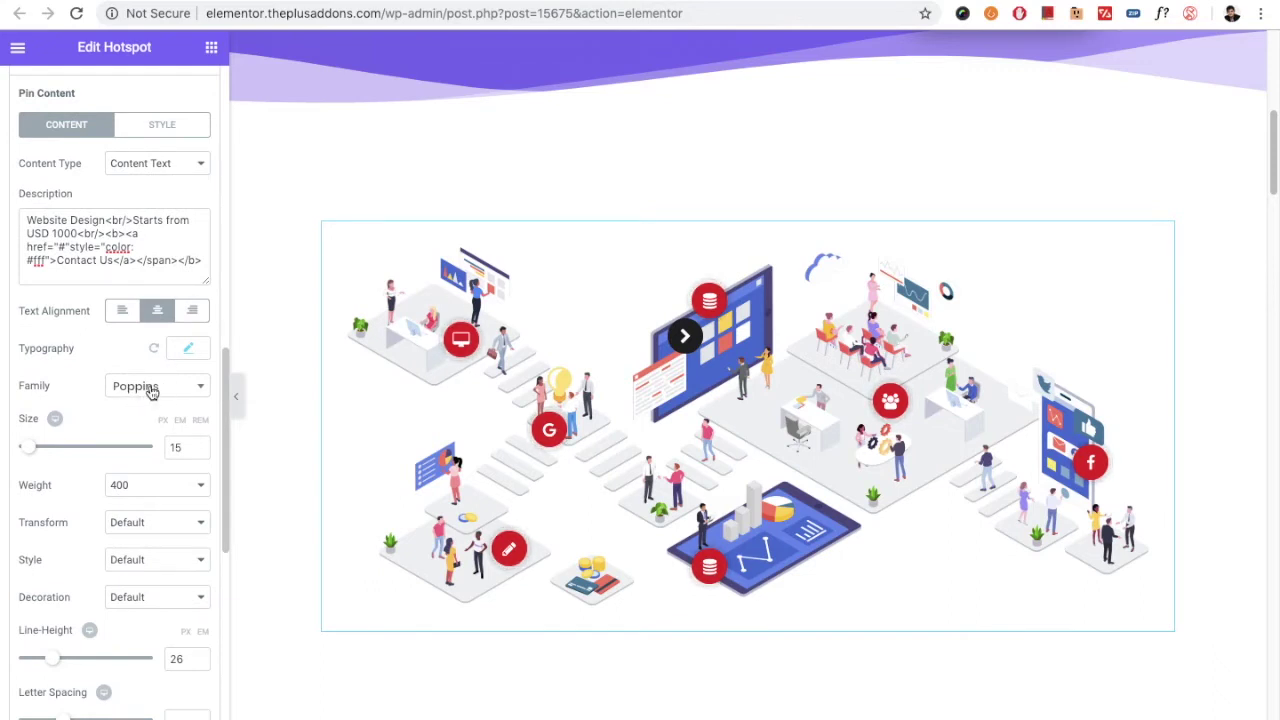
{"action": "scroll", "coordinate": [95, 455], "scroll_direction": "down", "scroll_amount": 1}
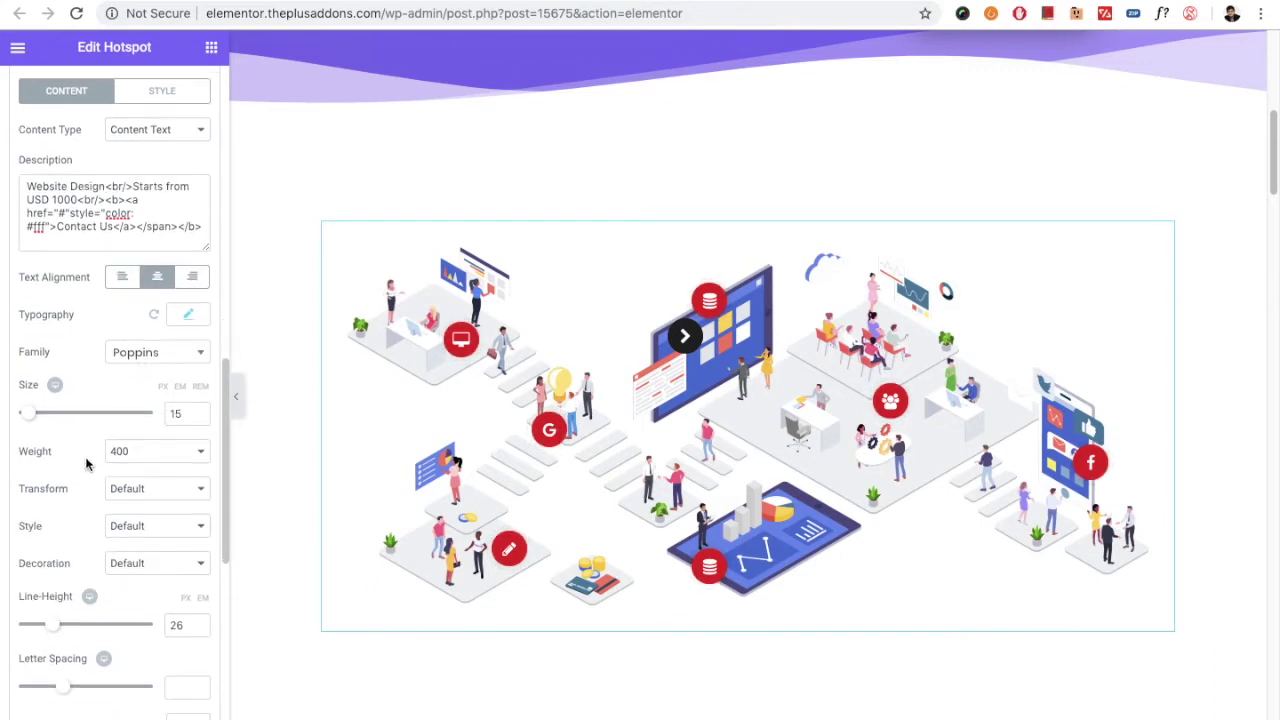
{"action": "scroll", "coordinate": [90, 520], "scroll_direction": "down", "scroll_amount": 1}
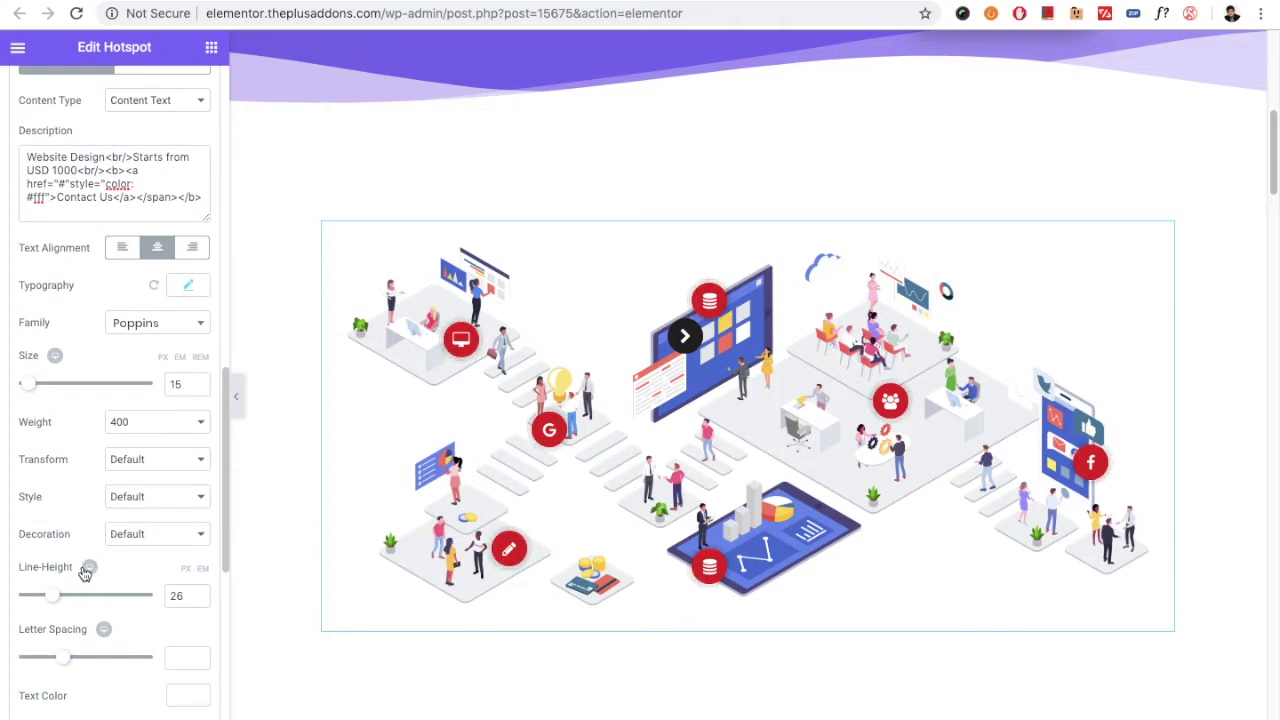
{"action": "scroll", "coordinate": [92, 480], "scroll_direction": "down", "scroll_amount": 4}
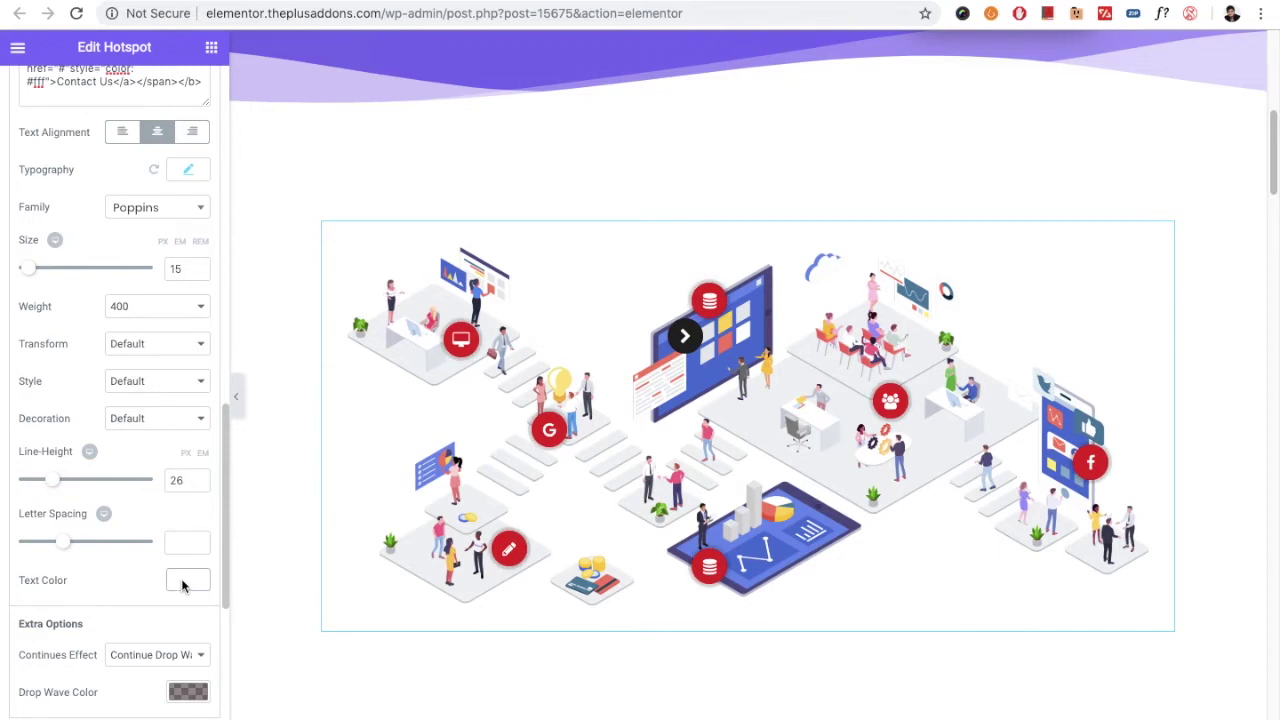
{"action": "scroll", "coordinate": [104, 547], "scroll_direction": "up", "scroll_amount": 10}
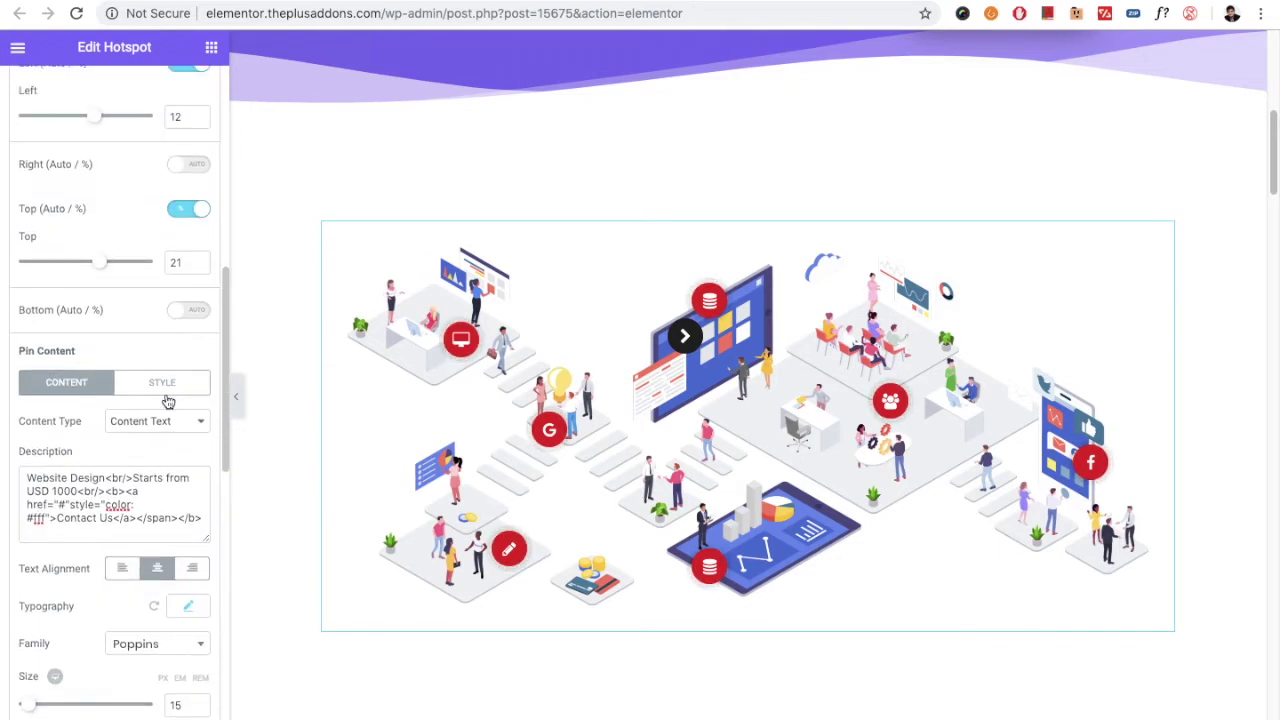
Step: Show the pin content style settings and keep Tooltips Interactive turned on
{"action": "left_click", "coordinate": [163, 386]}
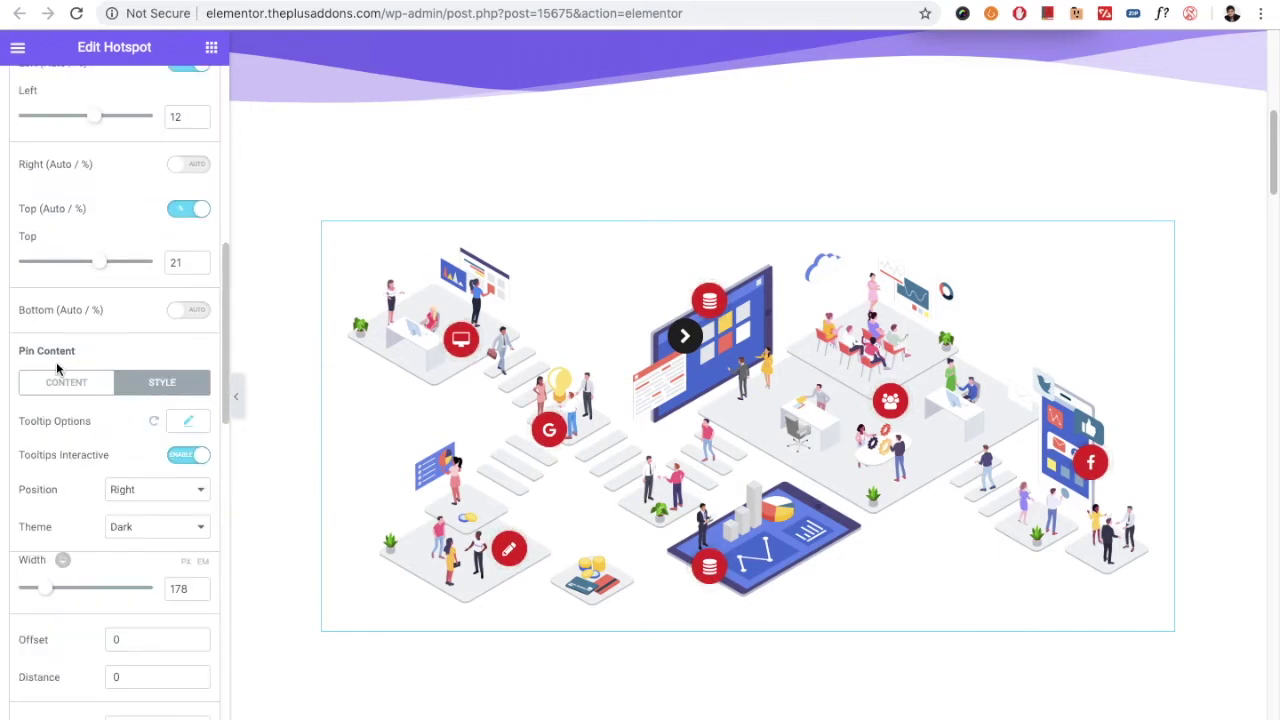
{"action": "scroll", "coordinate": [100, 493], "scroll_direction": "down", "scroll_amount": 1}
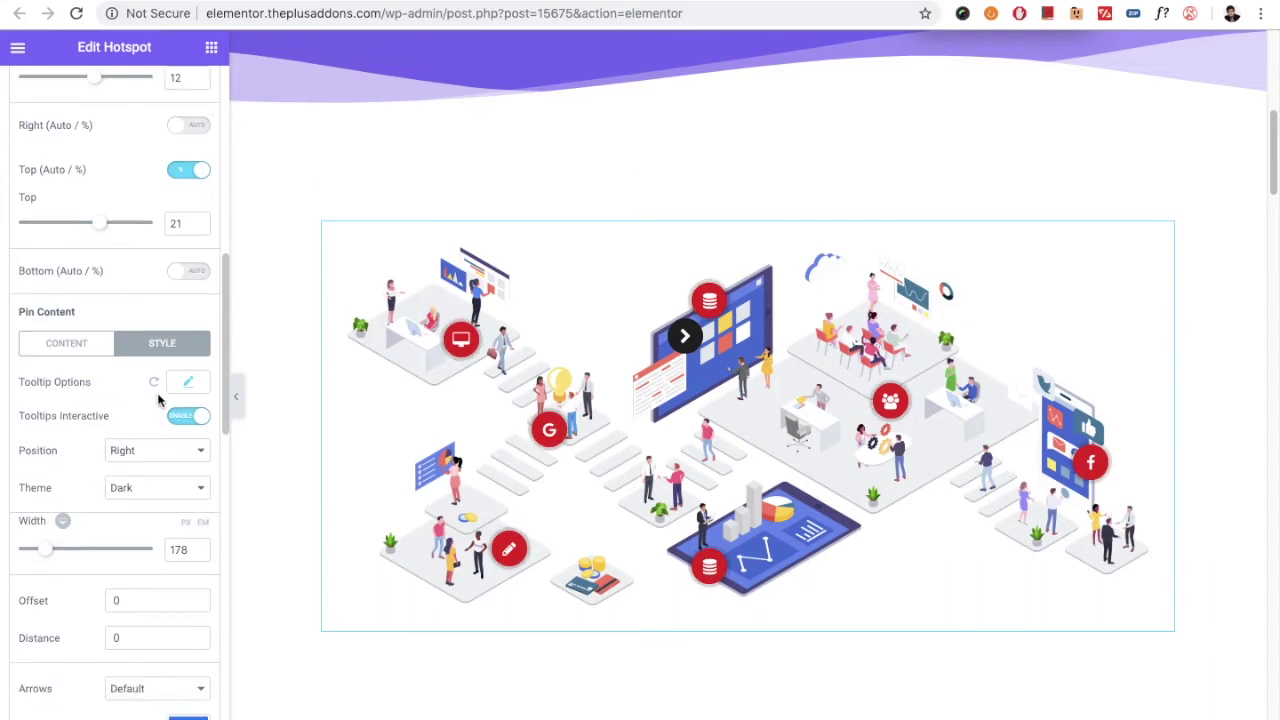
{"action": "scroll", "coordinate": [135, 500], "scroll_direction": "down", "scroll_amount": 1}
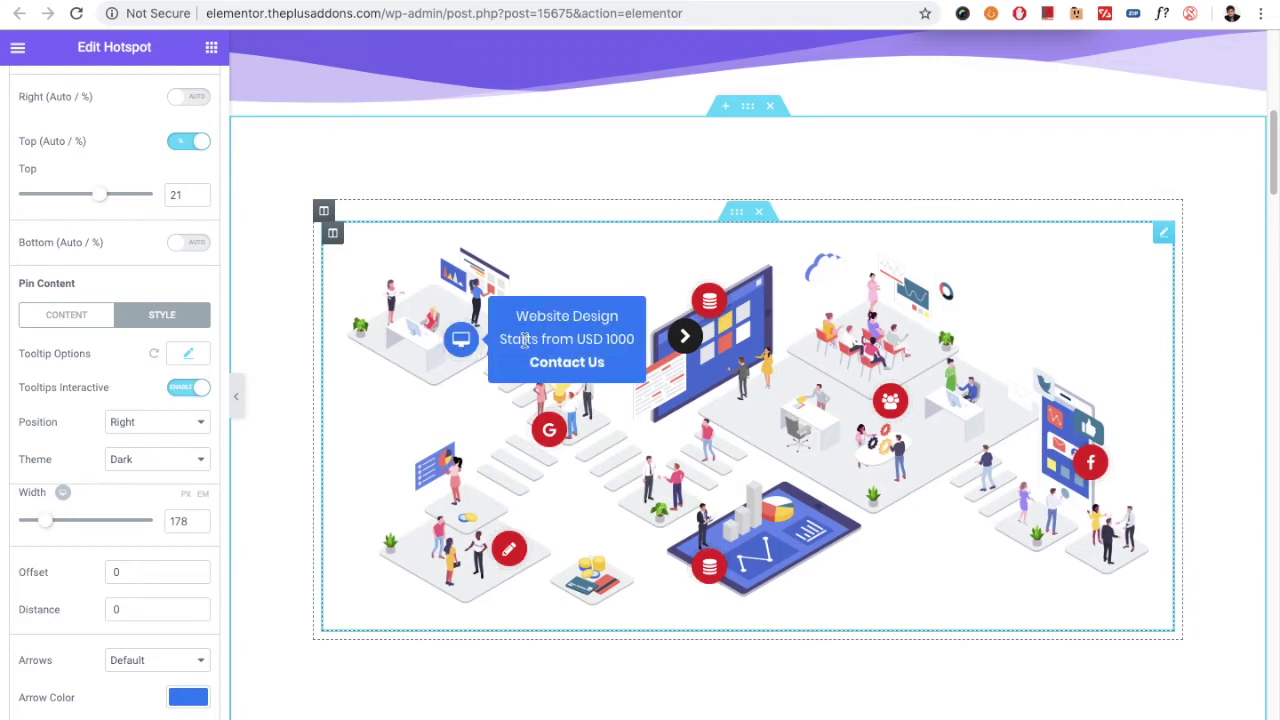
{"action": "left_click", "coordinate": [181, 397]}
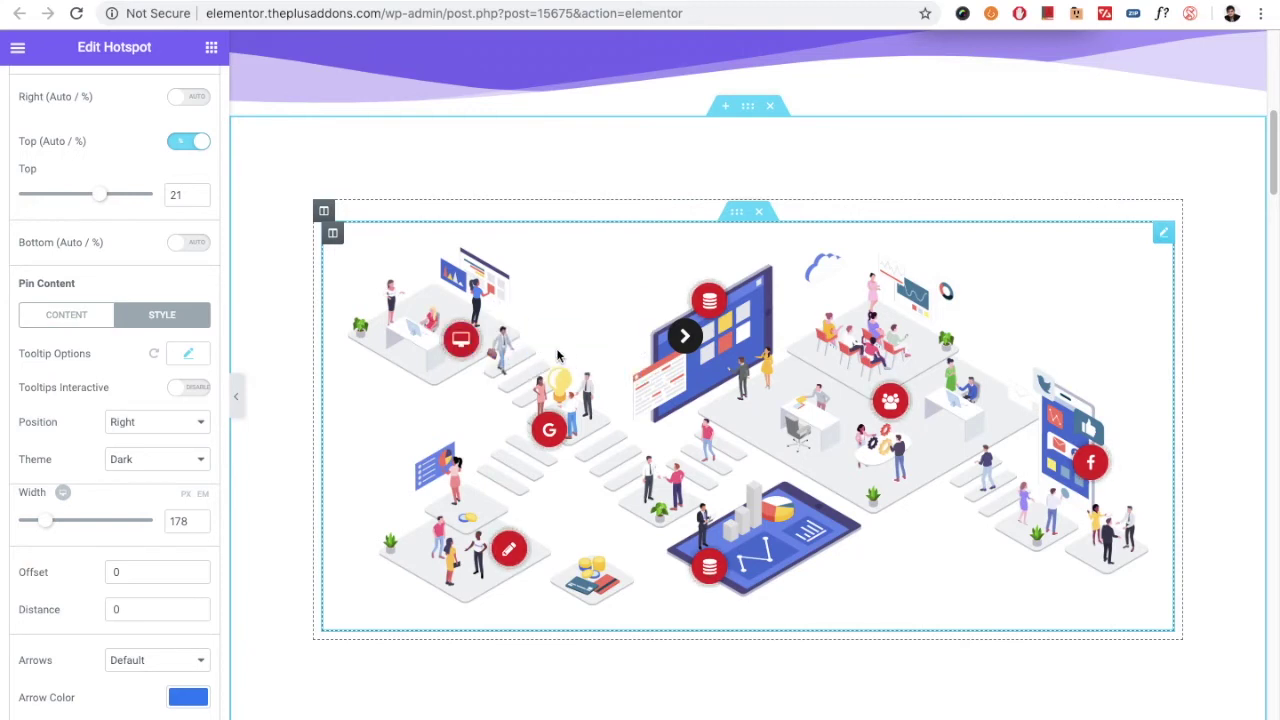
{"action": "left_click", "coordinate": [188, 389]}
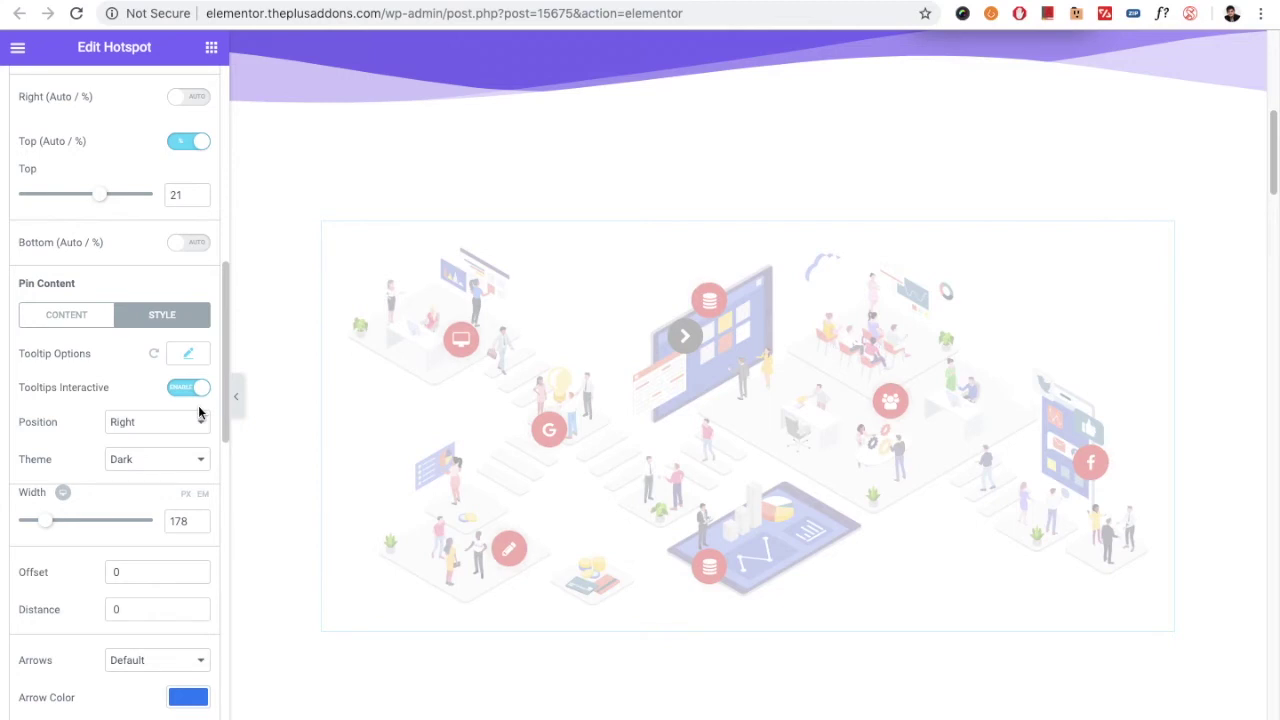
Step: Keep the tooltip position at Right and the tooltip theme at Dark
{"action": "left_click", "coordinate": [146, 430]}
{"action": "left_click", "coordinate": [147, 420]}
{"action": "left_click", "coordinate": [133, 463]}
{"action": "left_click", "coordinate": [126, 505]}
{"action": "scroll", "coordinate": [90, 495], "scroll_direction": "down", "scroll_amount": 1}
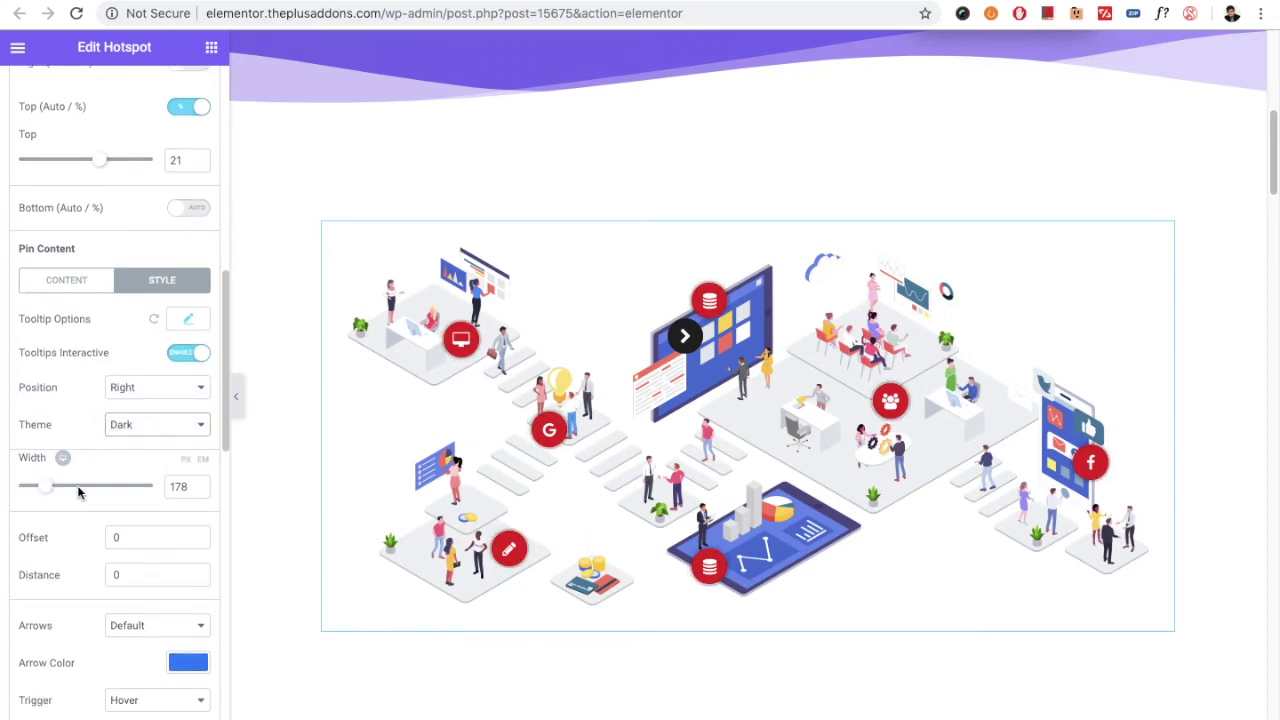
{"action": "scroll", "coordinate": [96, 489], "scroll_direction": "down", "scroll_amount": 1}
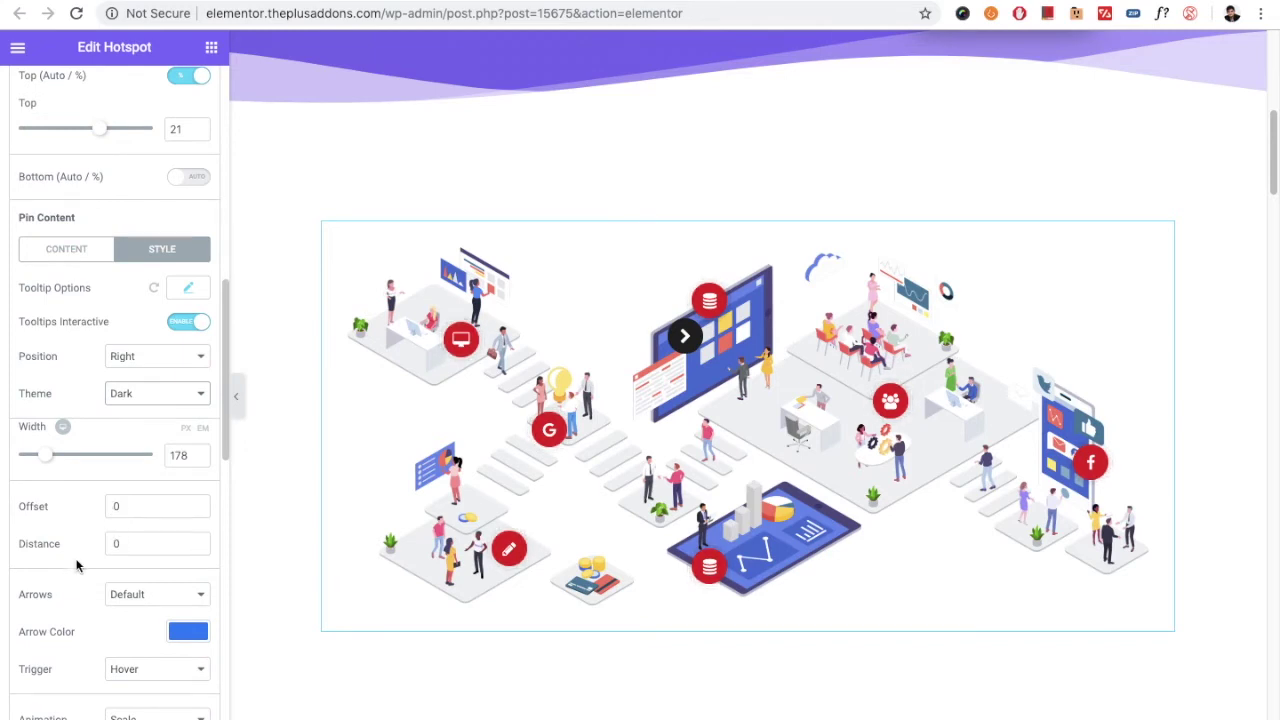
{"action": "scroll", "coordinate": [100, 555], "scroll_direction": "down", "scroll_amount": 1}
{"action": "left_click", "coordinate": [125, 553]}
{"action": "left_click", "coordinate": [120, 546]}
{"action": "scroll", "coordinate": [194, 514], "scroll_direction": "down", "scroll_amount": 3}
{"action": "left_click", "coordinate": [142, 510]}
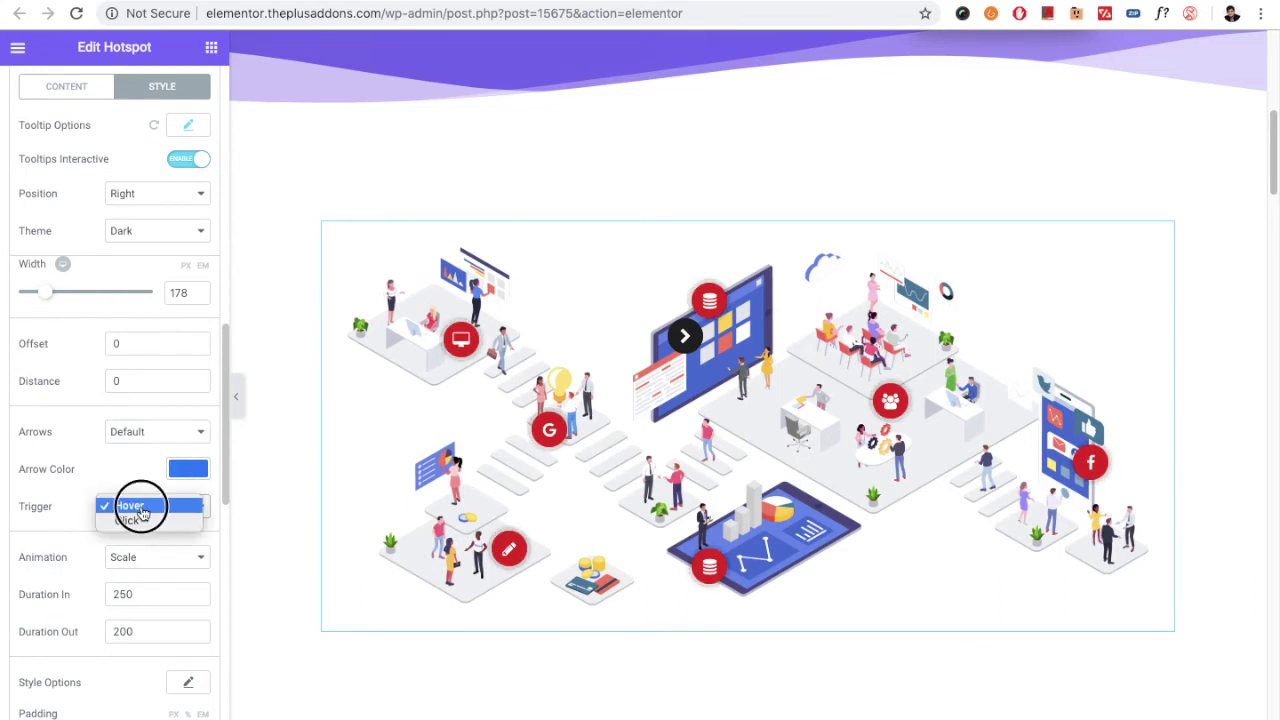
{"action": "left_click", "coordinate": [142, 508]}
{"action": "scroll", "coordinate": [123, 529], "scroll_direction": "down", "scroll_amount": 1}
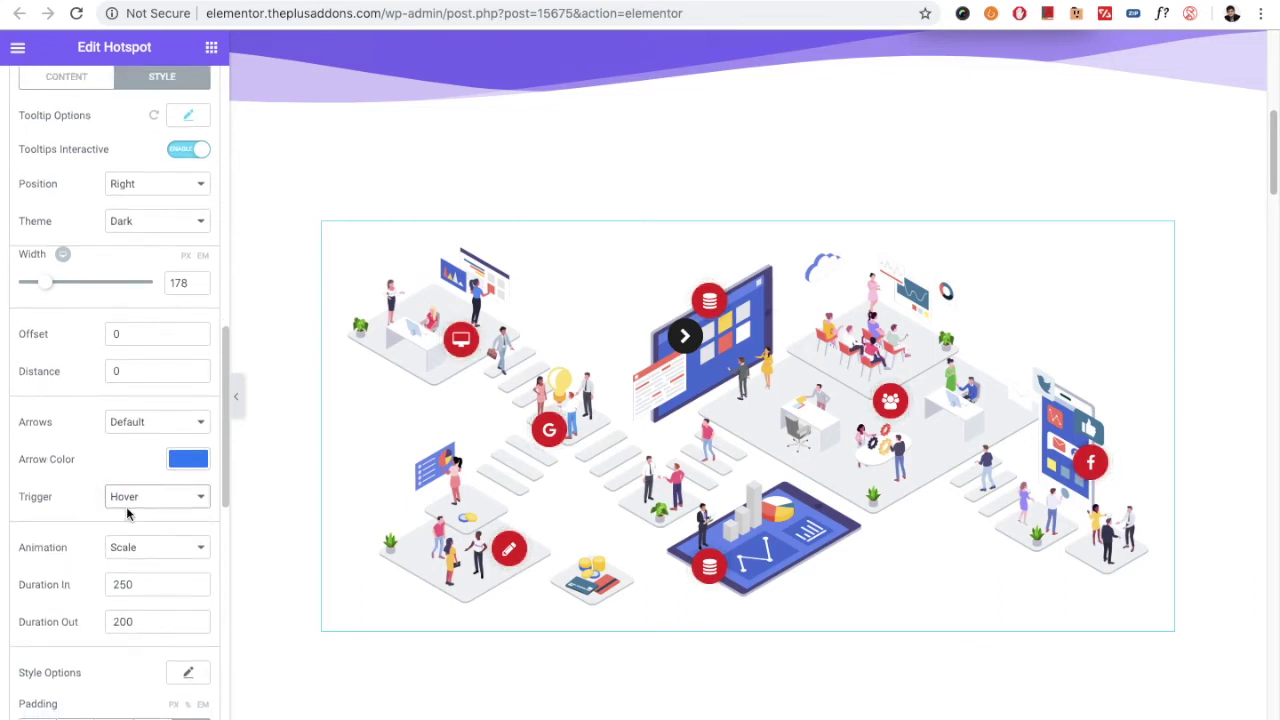
{"action": "left_click", "coordinate": [133, 496]}
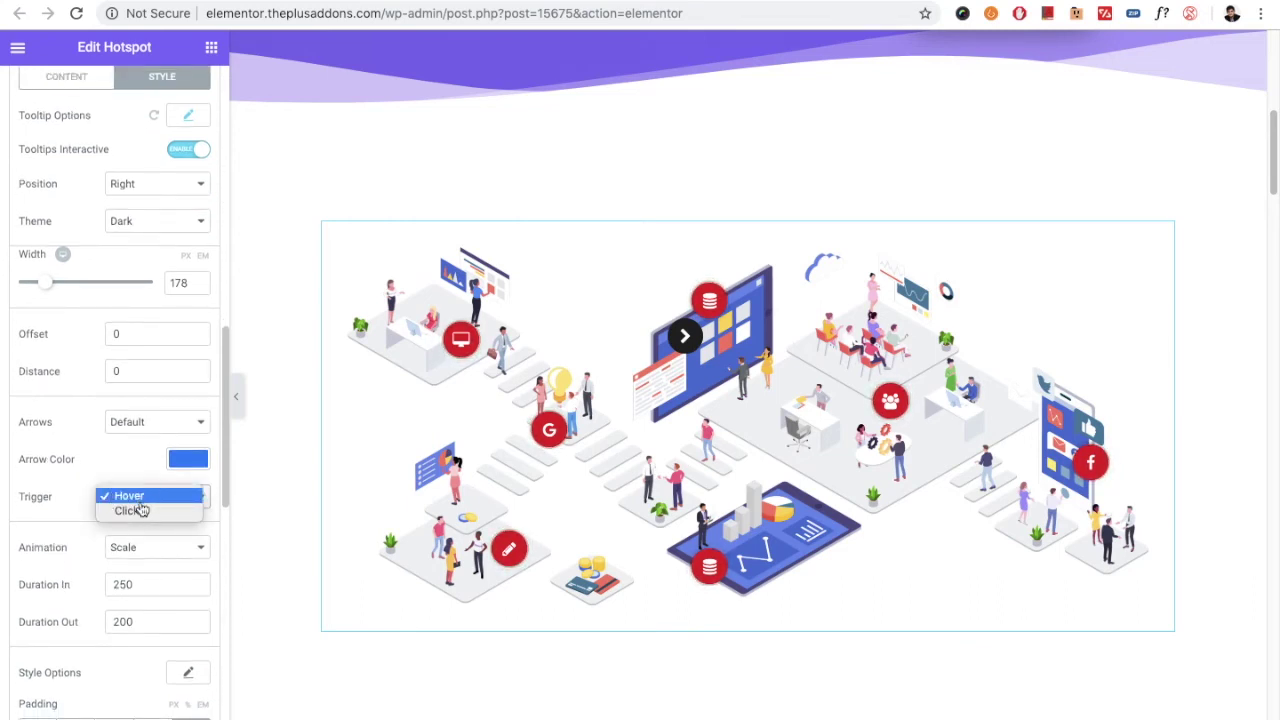
{"action": "scroll", "coordinate": [118, 560], "scroll_direction": "down", "scroll_amount": 1}
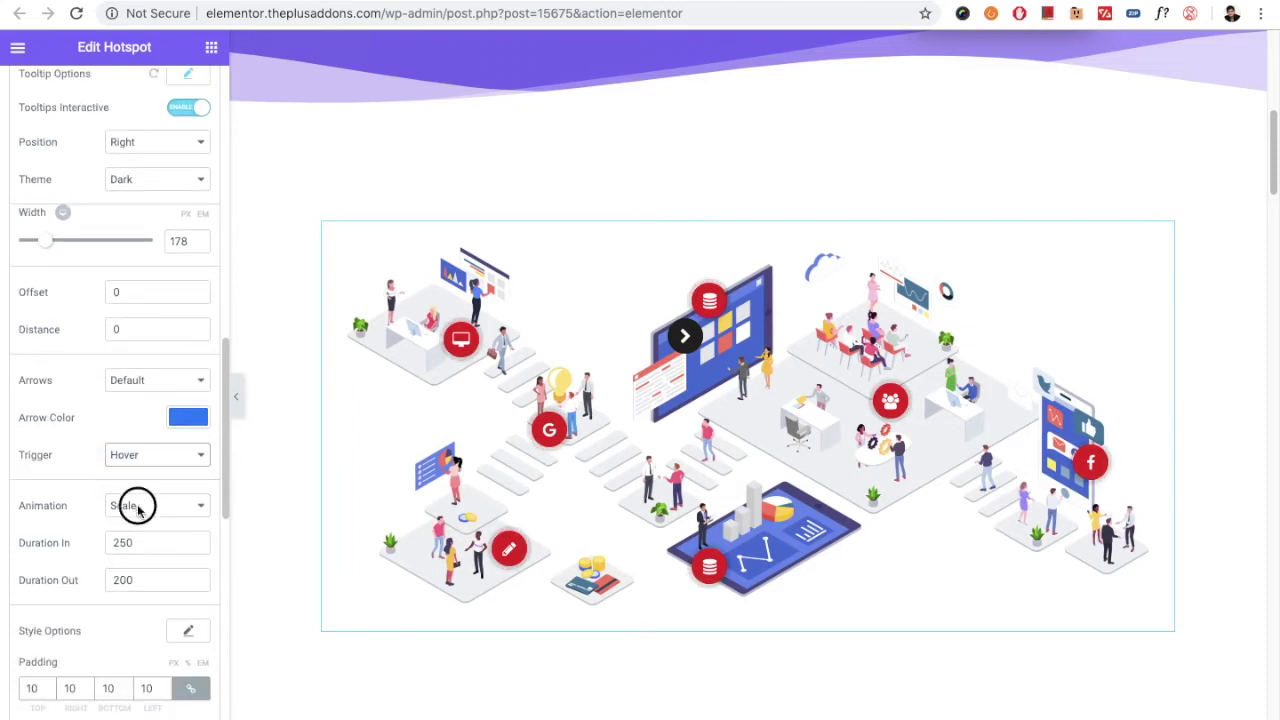
{"action": "left_click", "coordinate": [137, 506]}
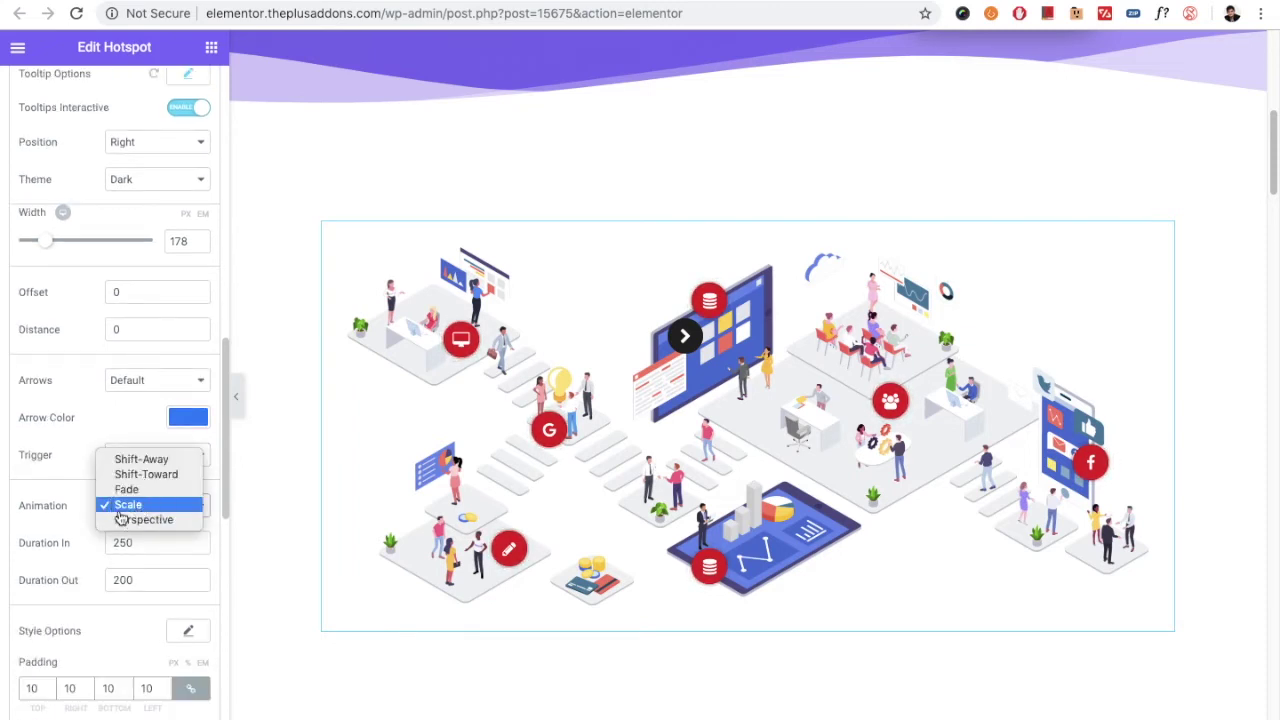
{"action": "left_click", "coordinate": [132, 510]}
{"action": "scroll", "coordinate": [60, 518], "scroll_direction": "down", "scroll_amount": 1}
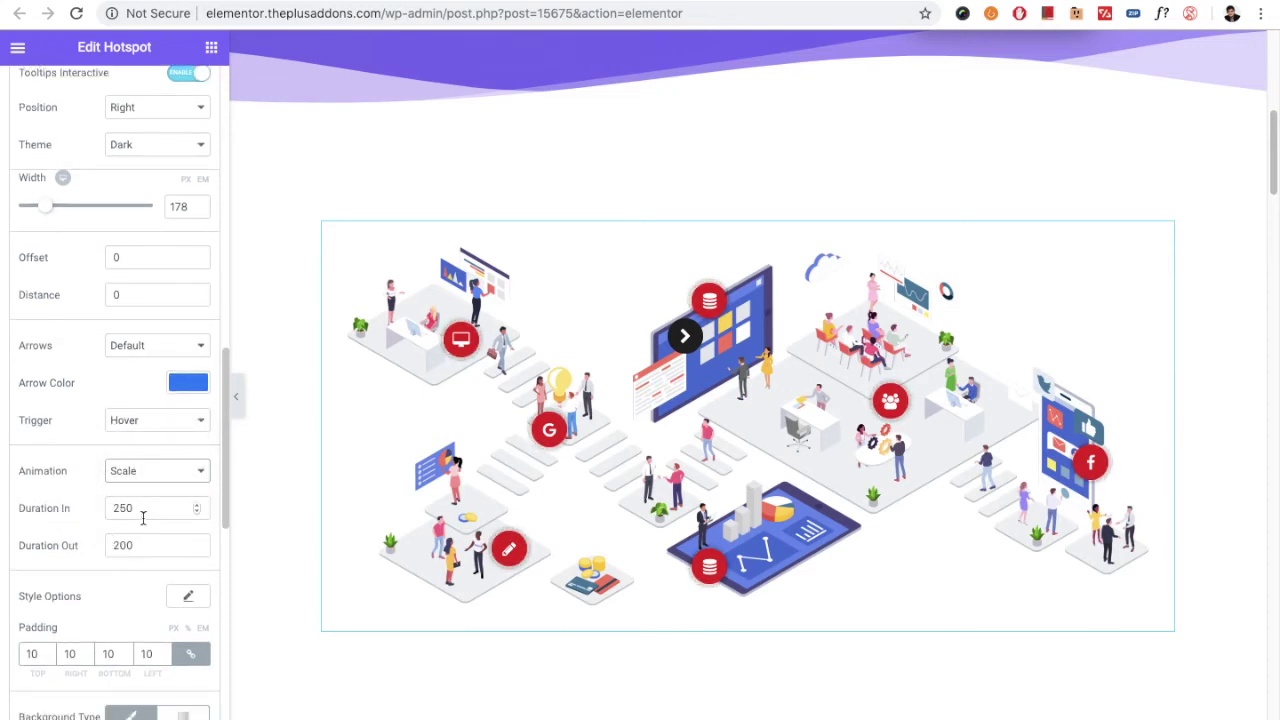
{"action": "scroll", "coordinate": [97, 567], "scroll_direction": "down", "scroll_amount": 4}
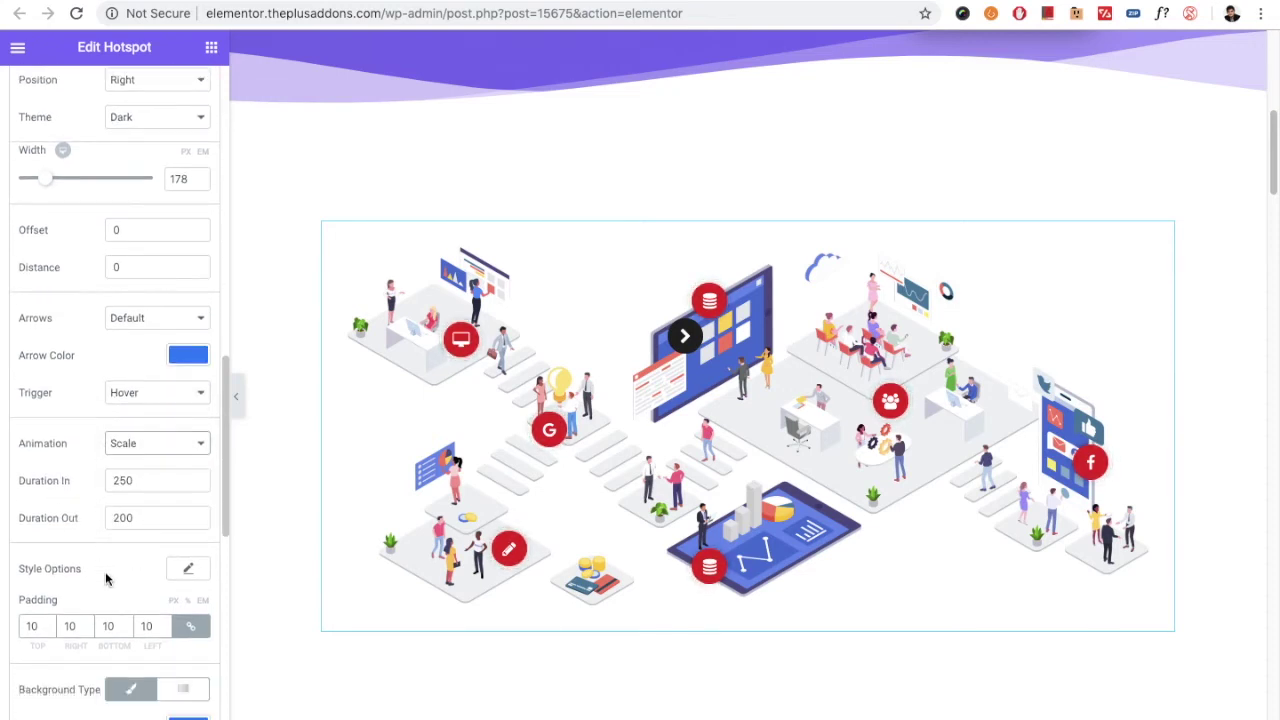
{"action": "scroll", "coordinate": [82, 565], "scroll_direction": "down", "scroll_amount": 1}
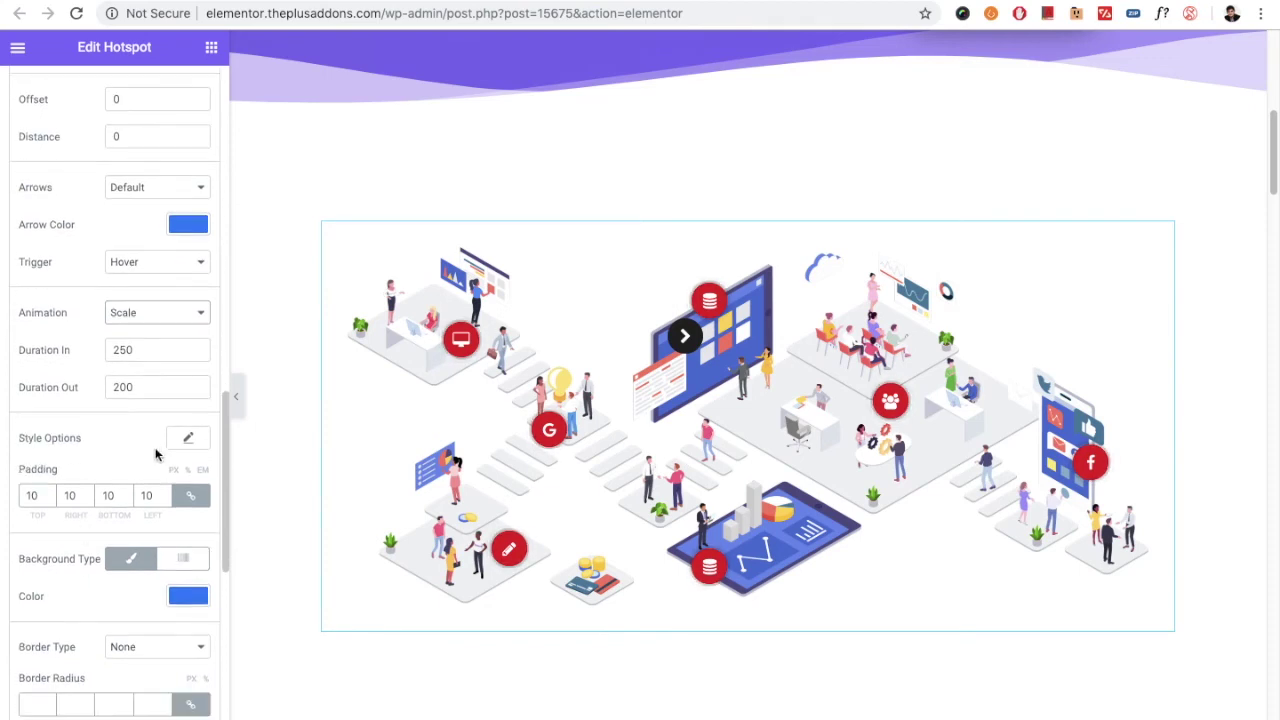
{"action": "scroll", "coordinate": [86, 545], "scroll_direction": "down", "scroll_amount": 5}
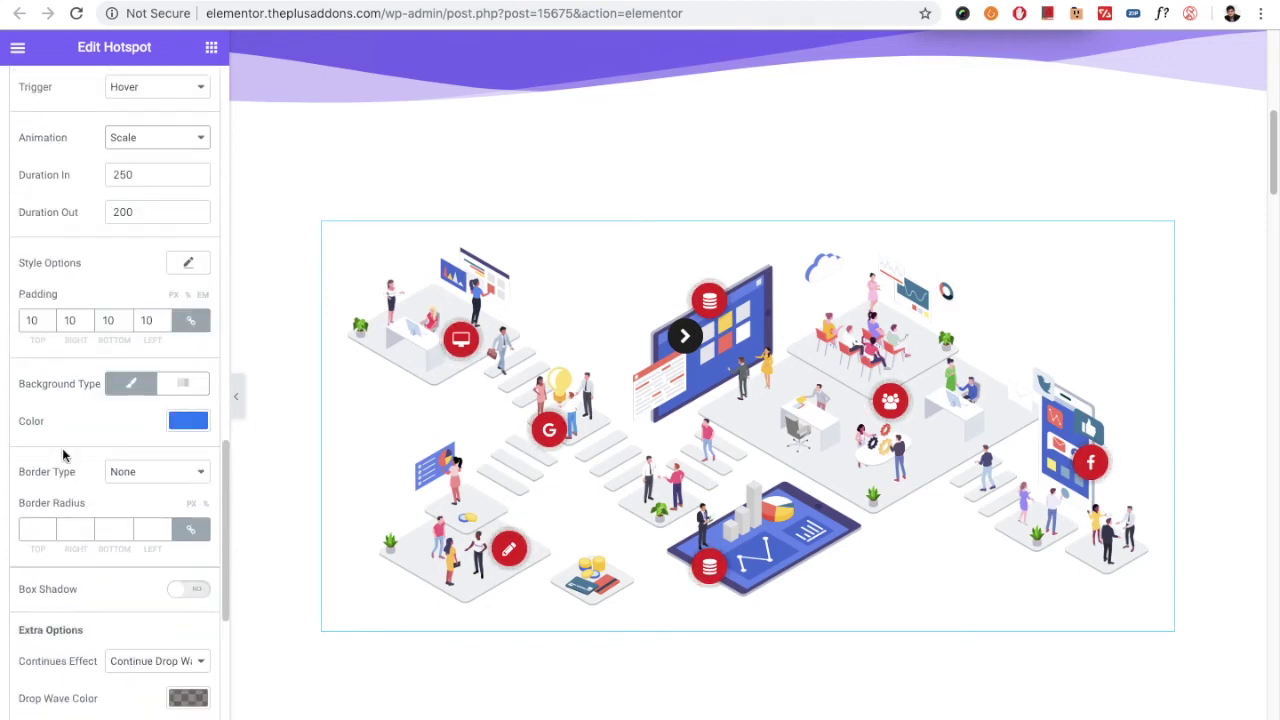
{"action": "scroll", "coordinate": [86, 521], "scroll_direction": "down", "scroll_amount": 1}
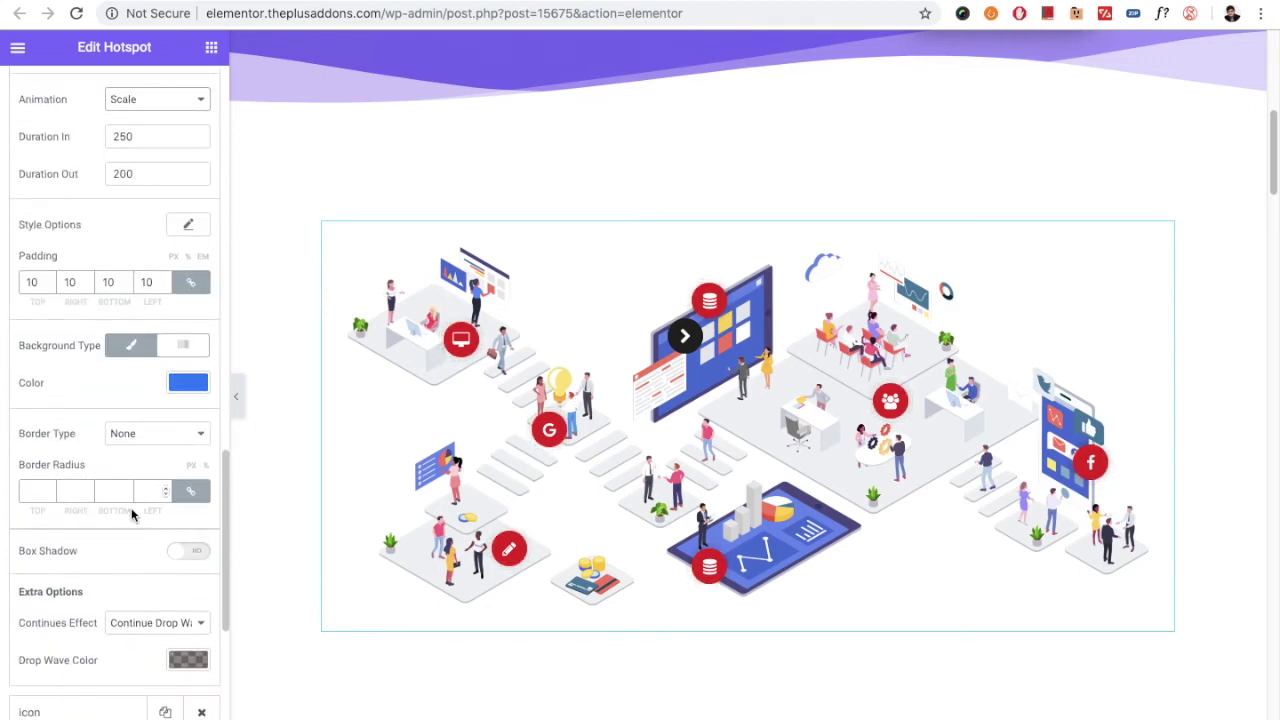
{"action": "scroll", "coordinate": [125, 540], "scroll_direction": "down", "scroll_amount": 1}
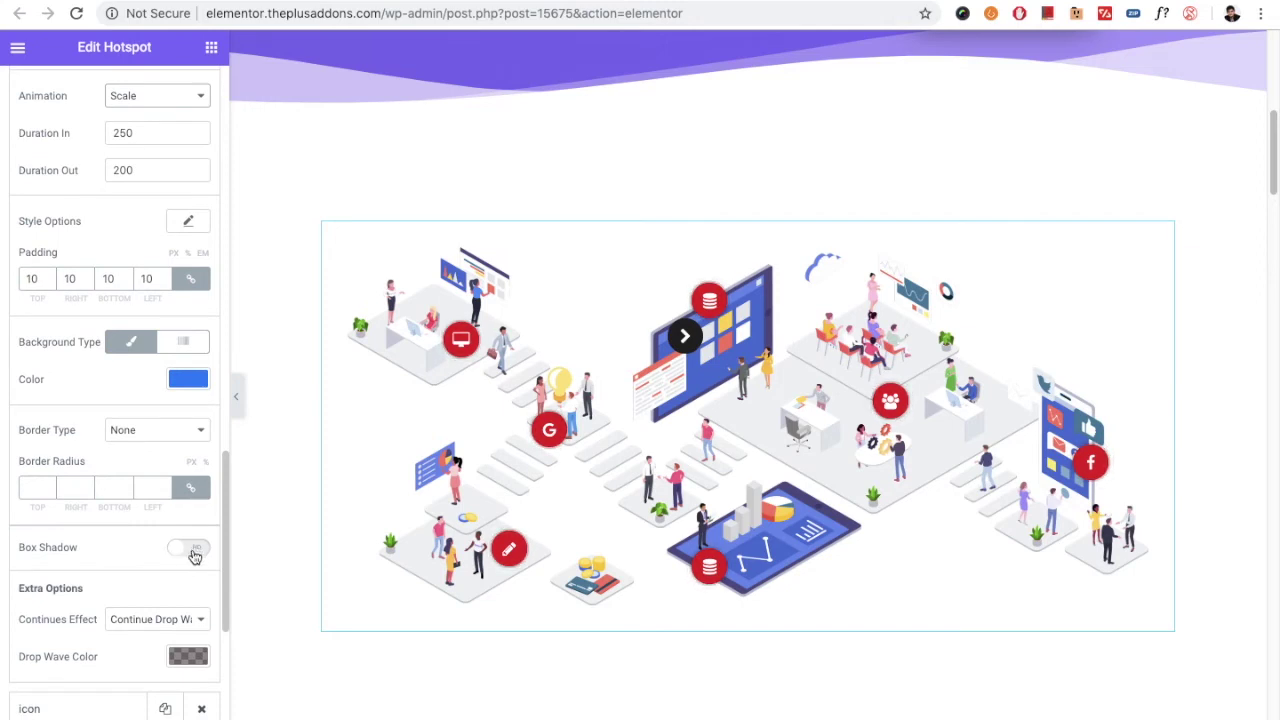
{"action": "scroll", "coordinate": [100, 550], "scroll_direction": "down", "scroll_amount": 1}
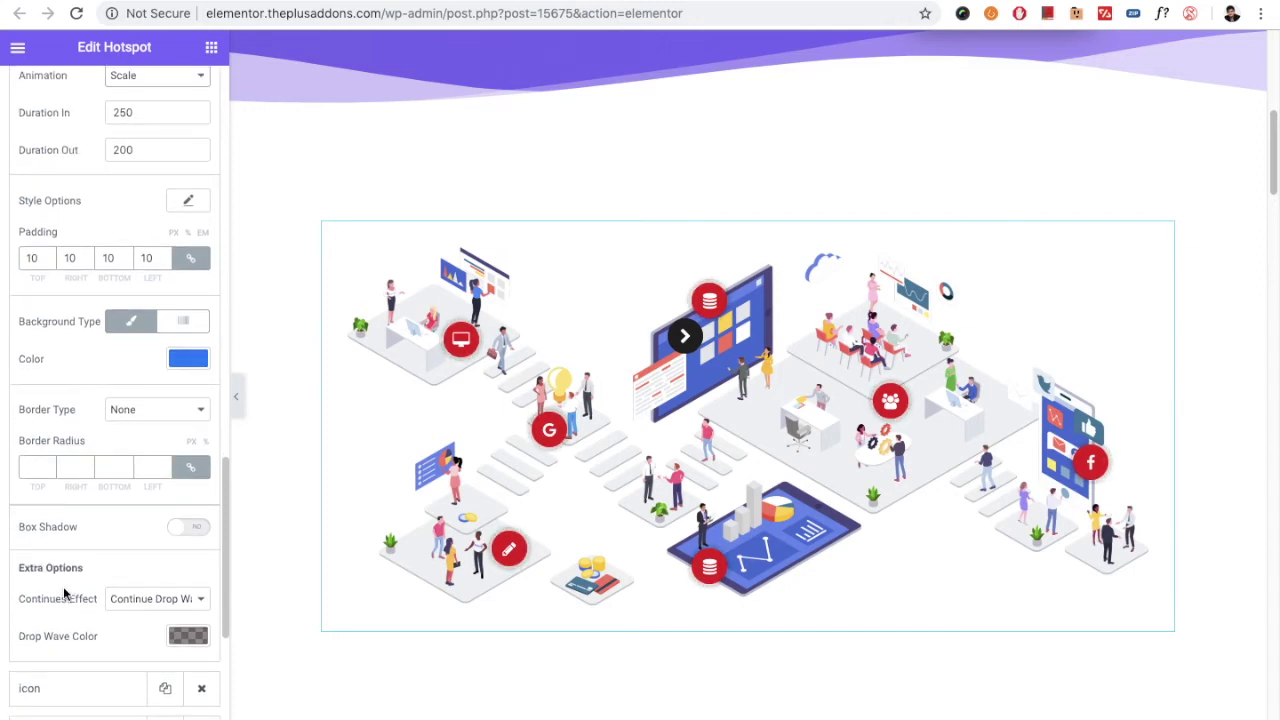
{"action": "scroll", "coordinate": [65, 612], "scroll_direction": "down", "scroll_amount": 1}
{"action": "left_click", "coordinate": [131, 568]}
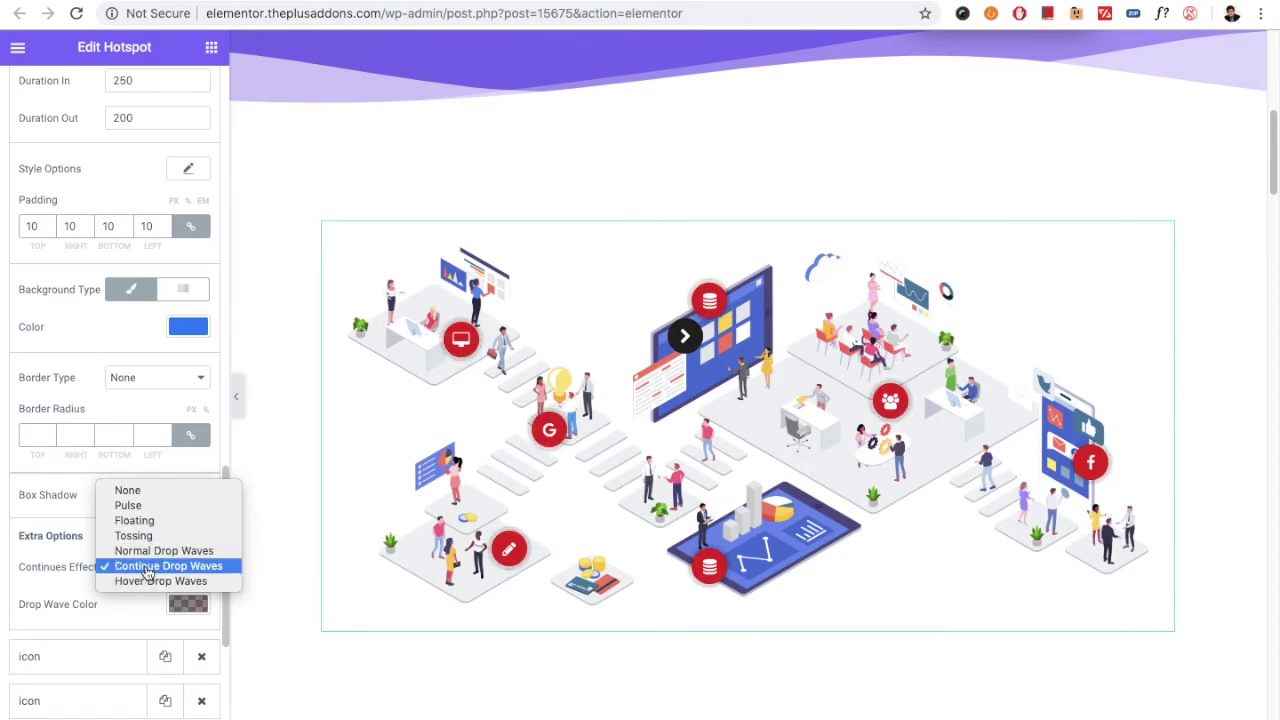
{"action": "left_click", "coordinate": [147, 567]}
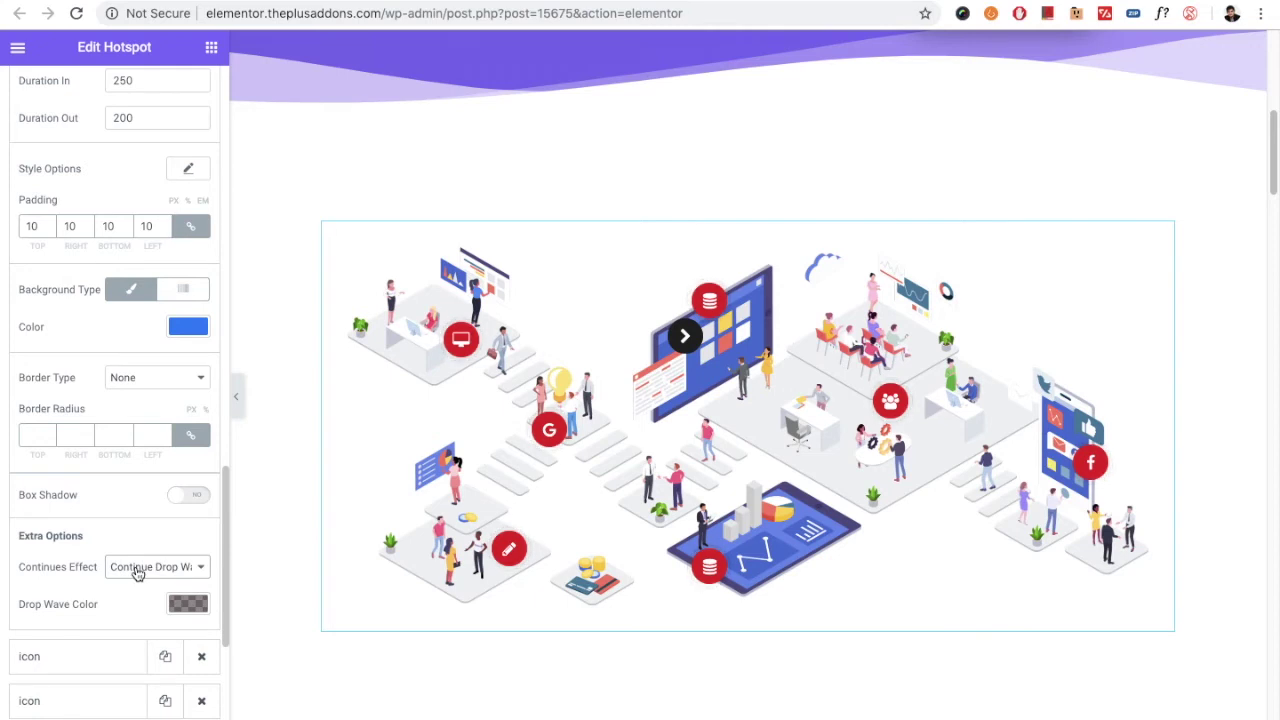
{"action": "left_click", "coordinate": [137, 570]}
{"action": "left_click", "coordinate": [66, 606]}
{"action": "scroll", "coordinate": [93, 577], "scroll_direction": "down", "scroll_amount": 3}
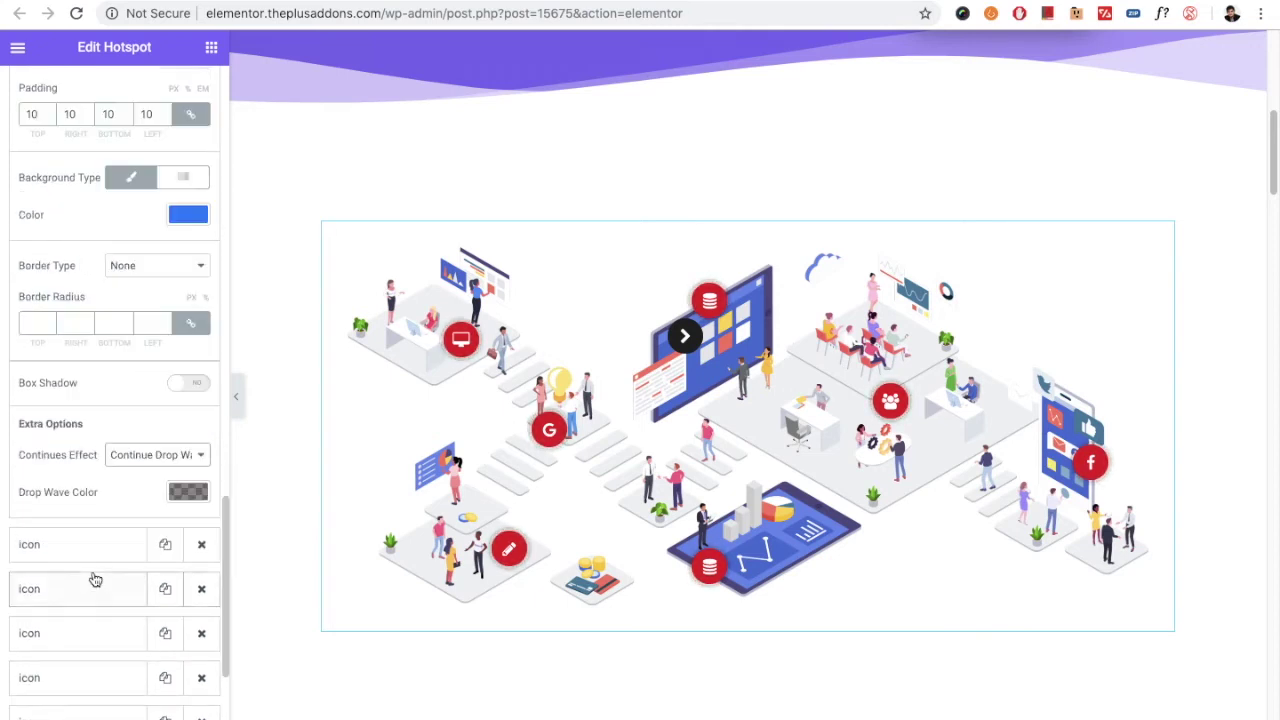
{"action": "scroll", "coordinate": [95, 582], "scroll_direction": "down", "scroll_amount": 1}
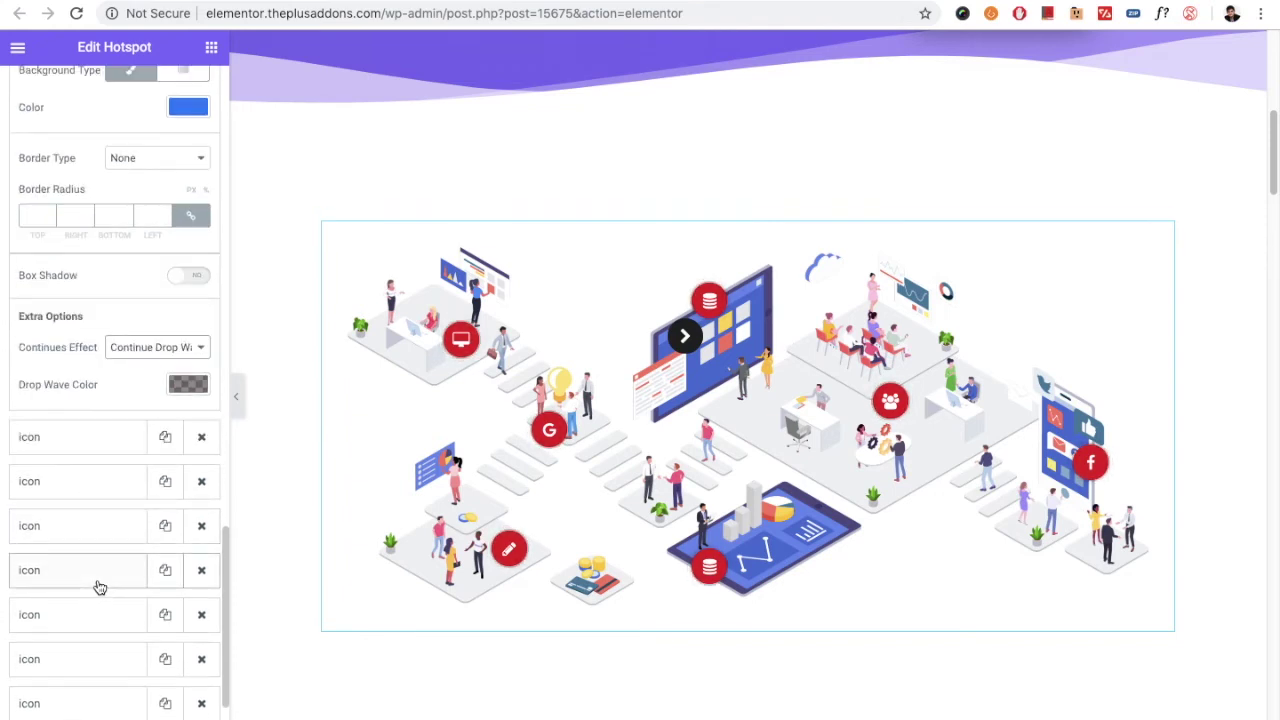
{"action": "scroll", "coordinate": [89, 577], "scroll_direction": "down", "scroll_amount": 1}
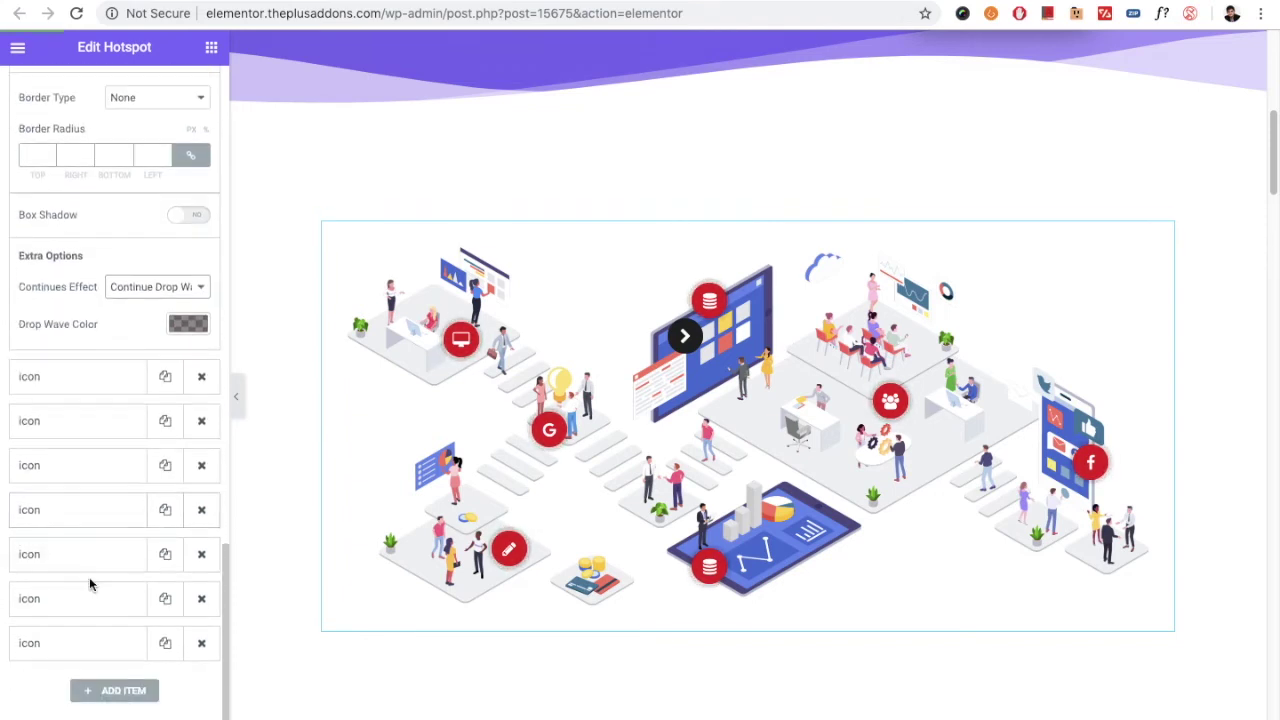
{"action": "scroll", "coordinate": [71, 503], "scroll_direction": "up", "scroll_amount": 10}
{"action": "scroll", "coordinate": [71, 311], "scroll_direction": "up", "scroll_amount": 2}
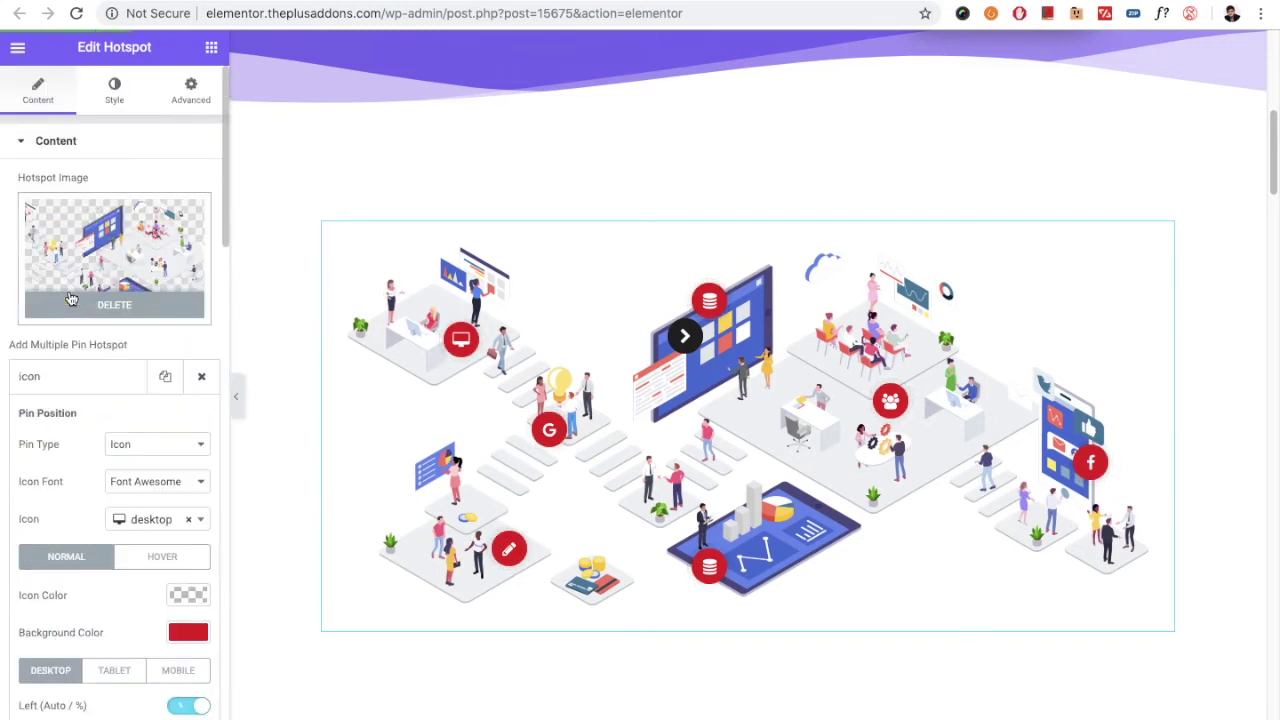
Step: Look through the Pin Image and Pin Text styles, then expand Pin Icon (size 18, width 40)
{"action": "left_click", "coordinate": [117, 100]}
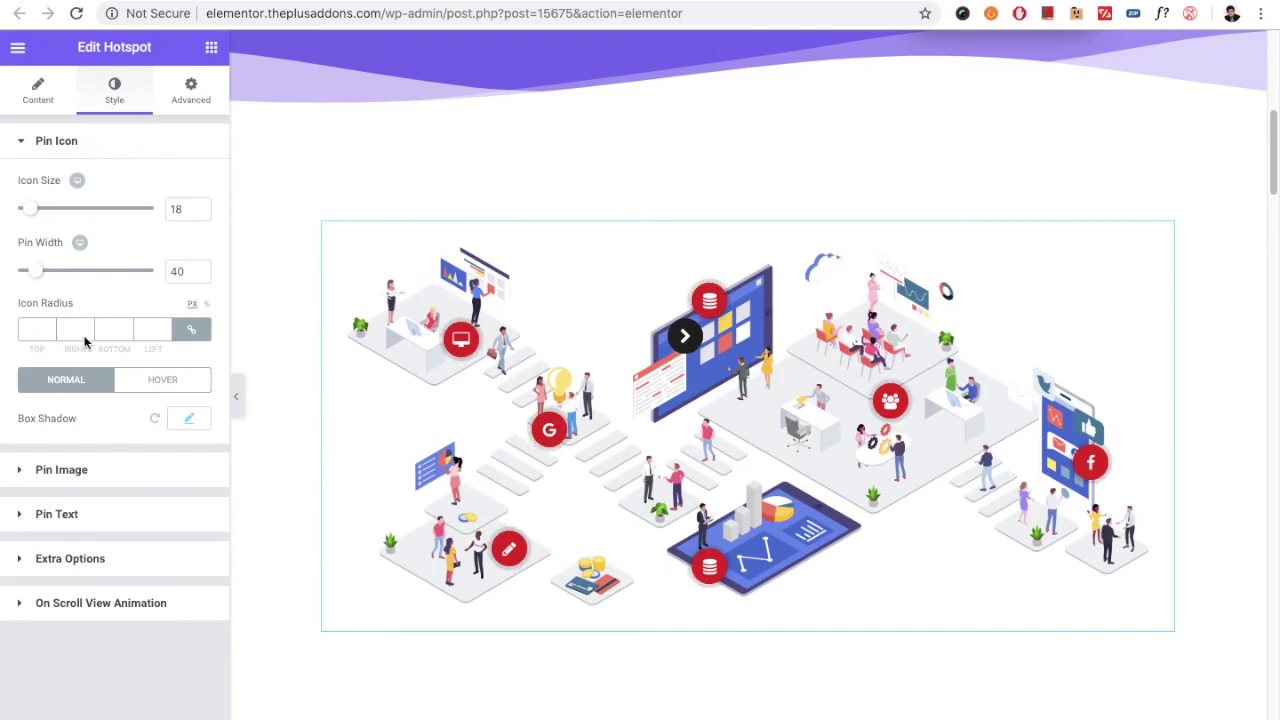
{"action": "left_click", "coordinate": [108, 478]}
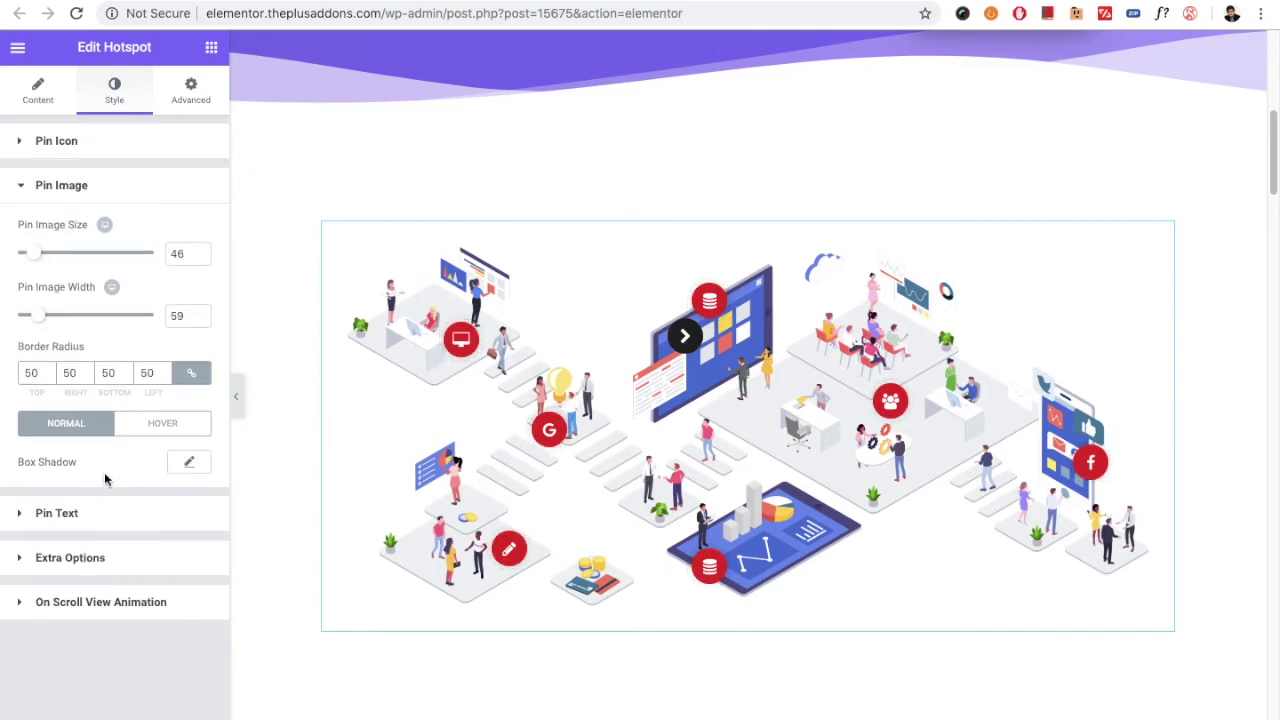
{"action": "left_click", "coordinate": [86, 517]}
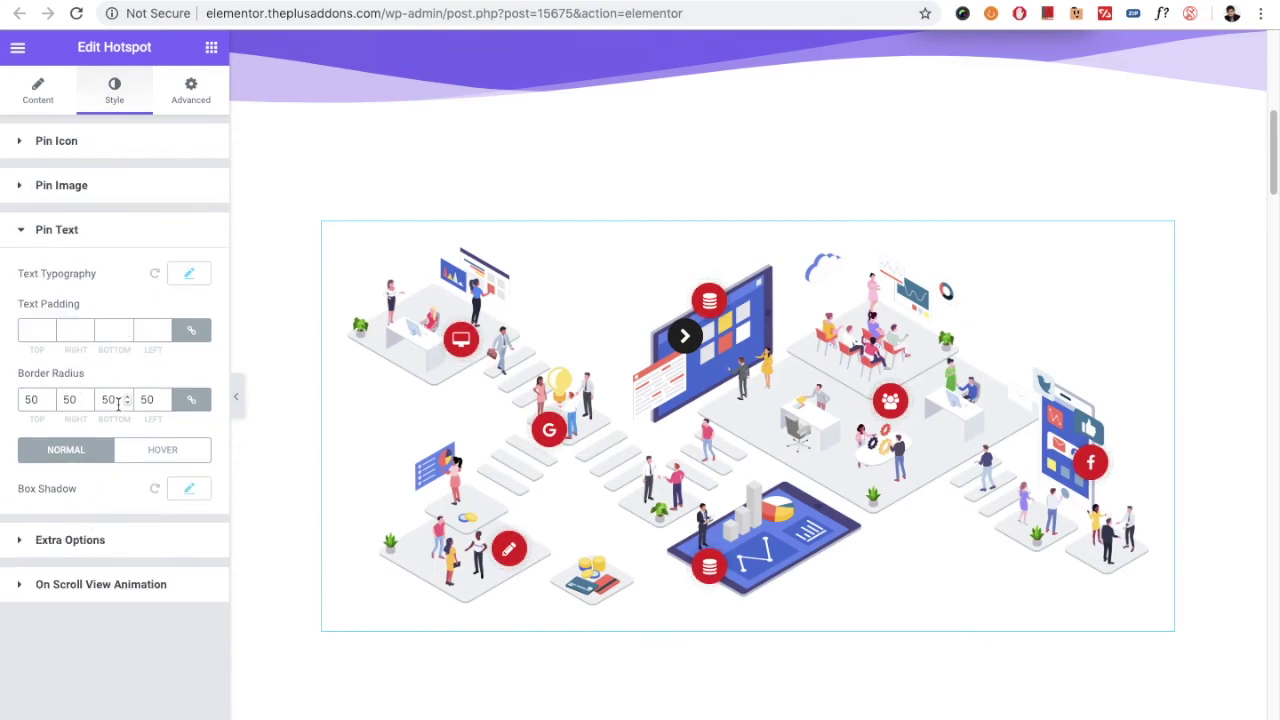
{"action": "left_click", "coordinate": [77, 152]}
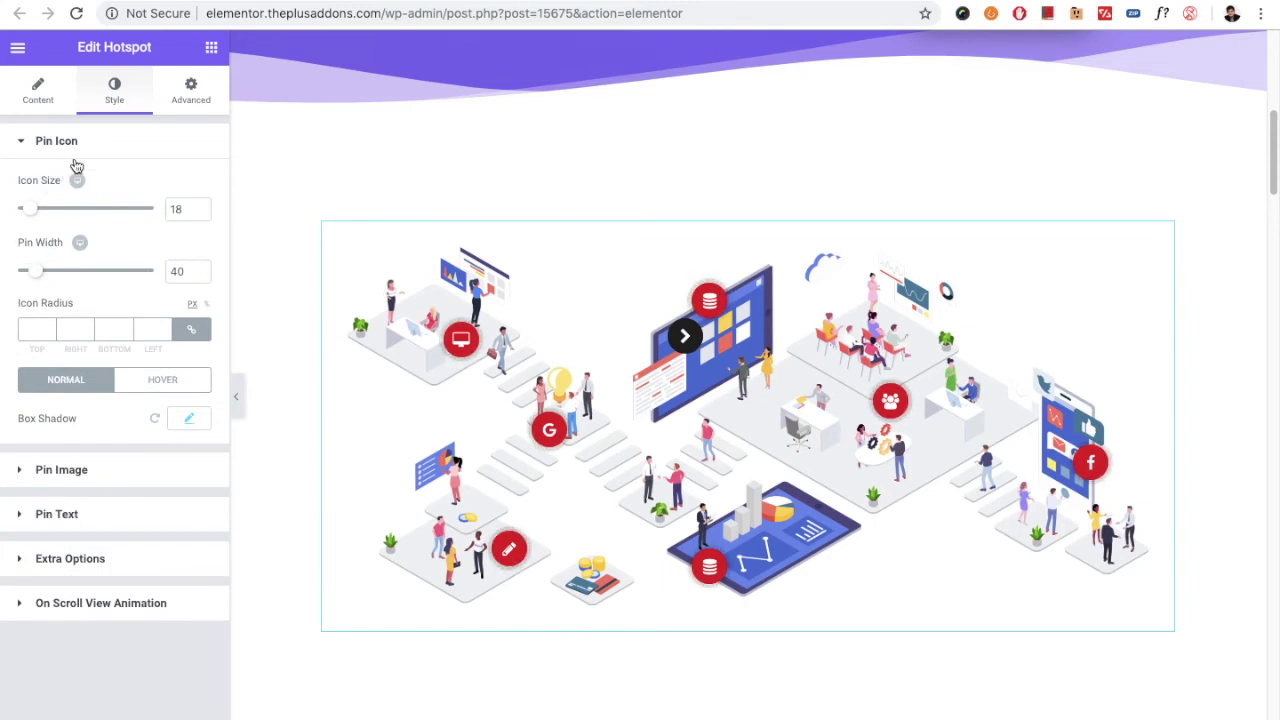
Step: Set the pin Icon Size to 40 and the Pin Width to 65
{"action": "left_click_drag", "start_coordinate": [33, 218], "coordinate": [45, 217]}
{"action": "left_click", "coordinate": [42, 272]}
{"action": "mouse_move", "coordinate": [43, 272]}
{"action": "left_mouse_down"}
{"action": "mouse_move", "coordinate": [66, 272]}
{"action": "mouse_move", "coordinate": [48, 272]}
{"action": "left_mouse_up"}
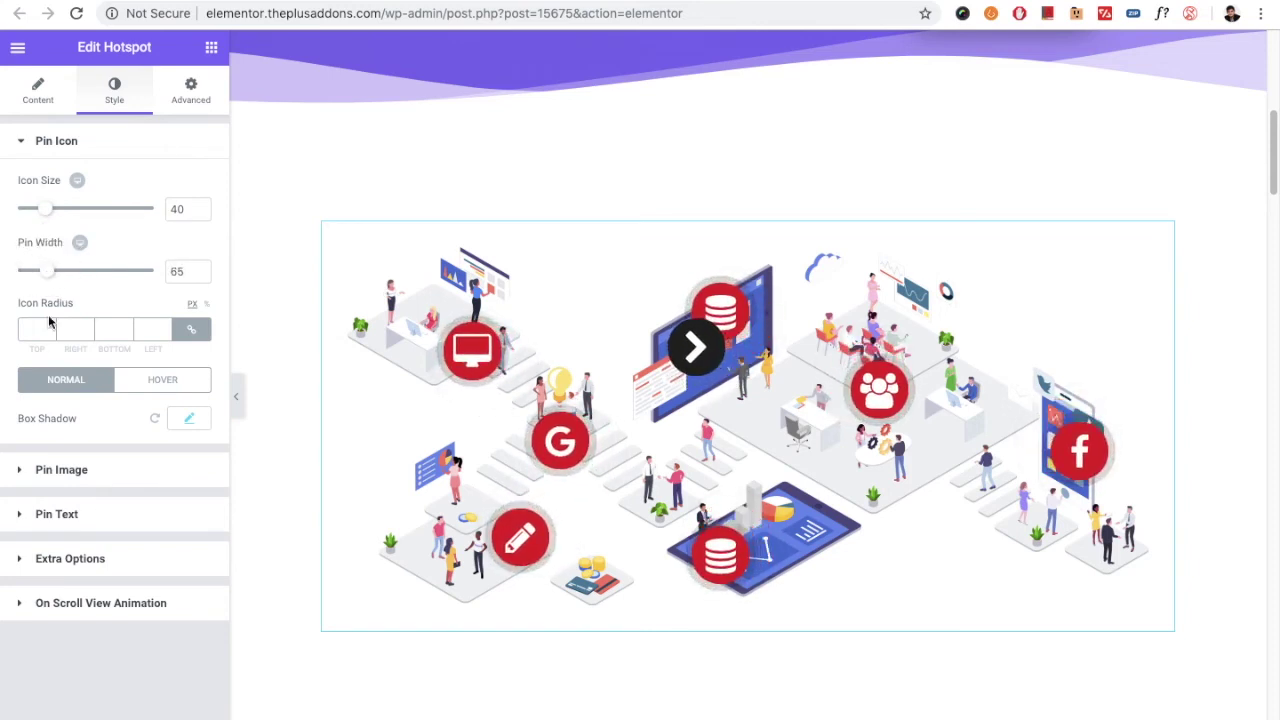
{"action": "left_click", "coordinate": [28, 330]}
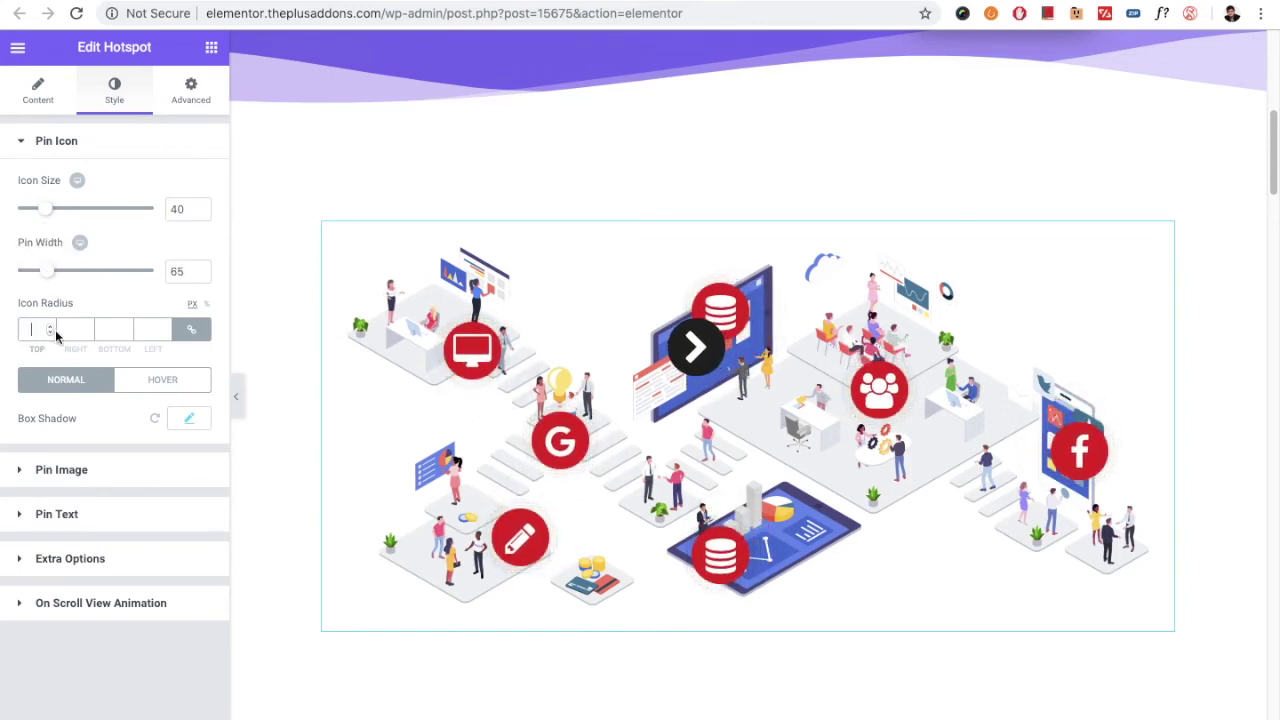
Step: Check the pins' hover-state styling, then expand the Pin Image style settings
{"action": "left_click", "coordinate": [134, 388]}
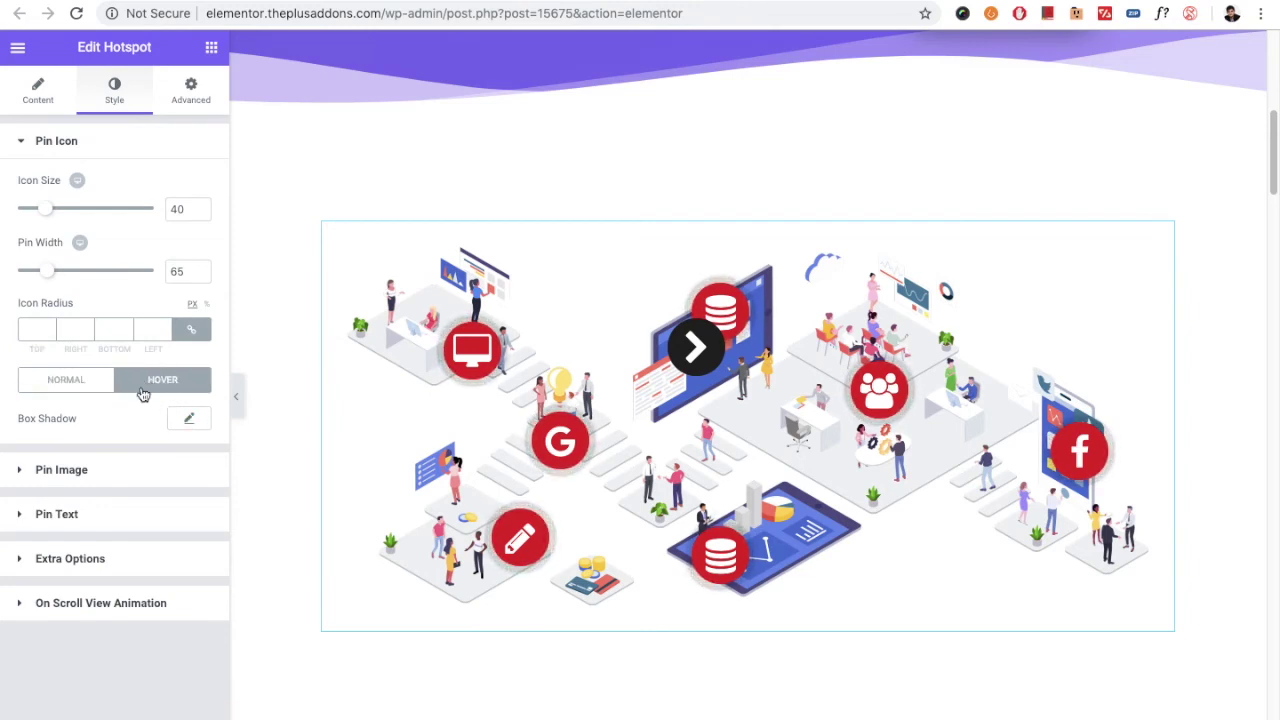
{"action": "left_click", "coordinate": [88, 392]}
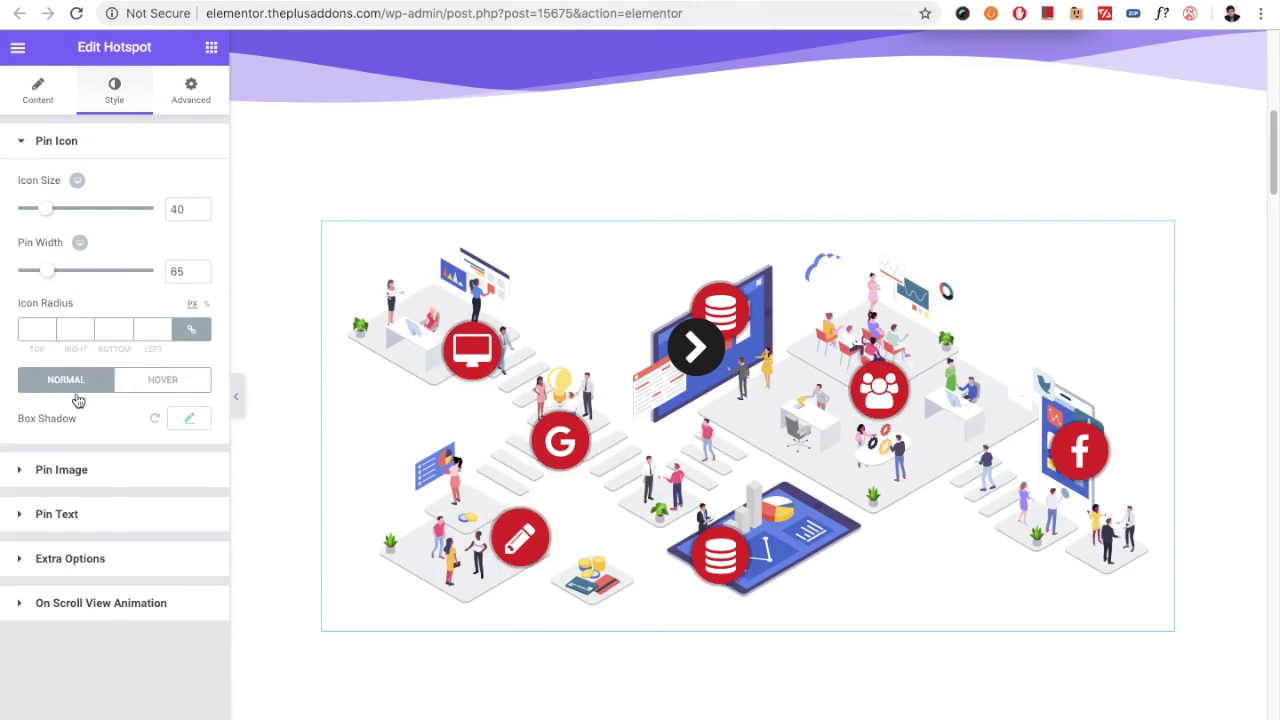
{"action": "left_click", "coordinate": [81, 469]}
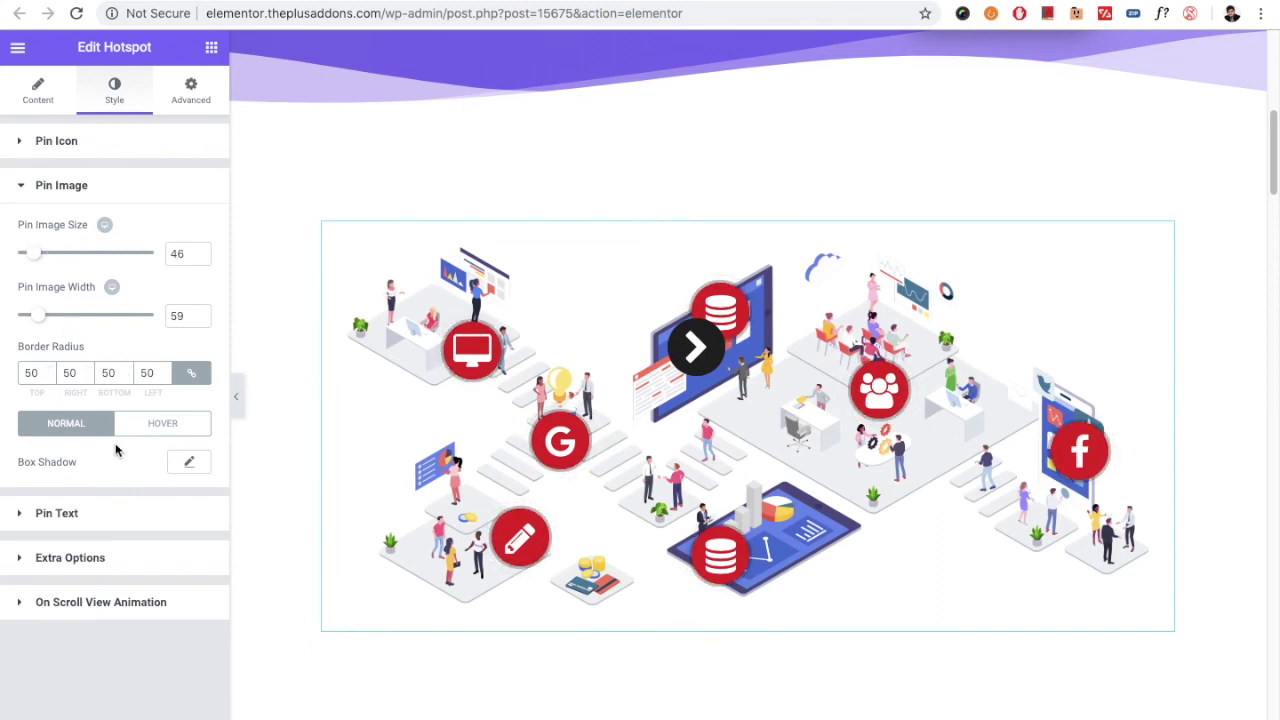
Step: Review the Pin Text style and its typography, then expand Extra Options
{"action": "left_click", "coordinate": [97, 515]}
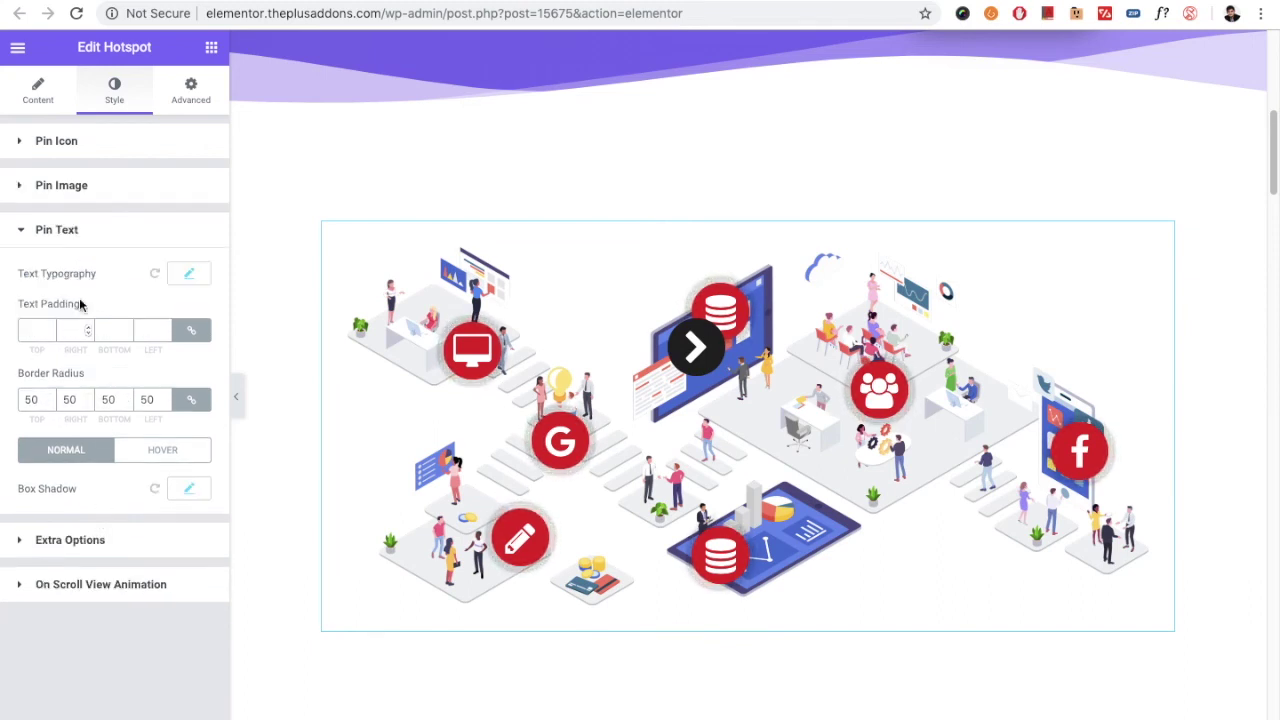
{"action": "left_click", "coordinate": [188, 276]}
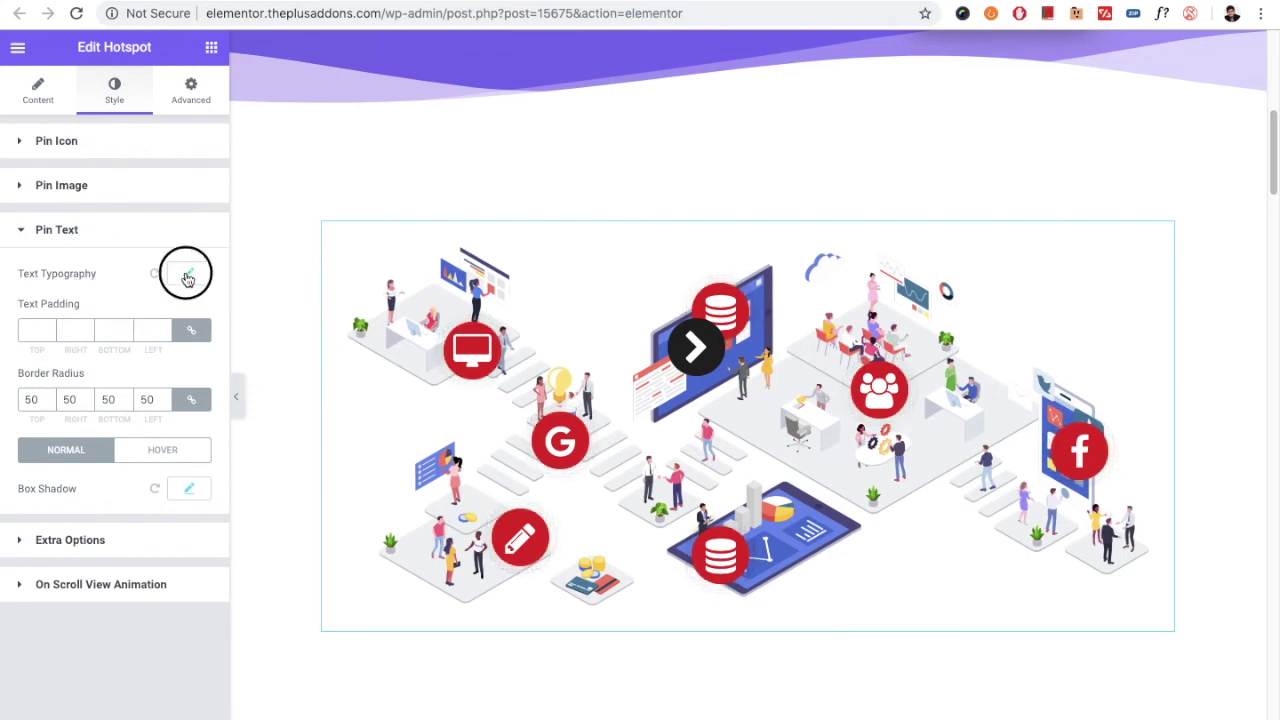
{"action": "left_click", "coordinate": [188, 276]}
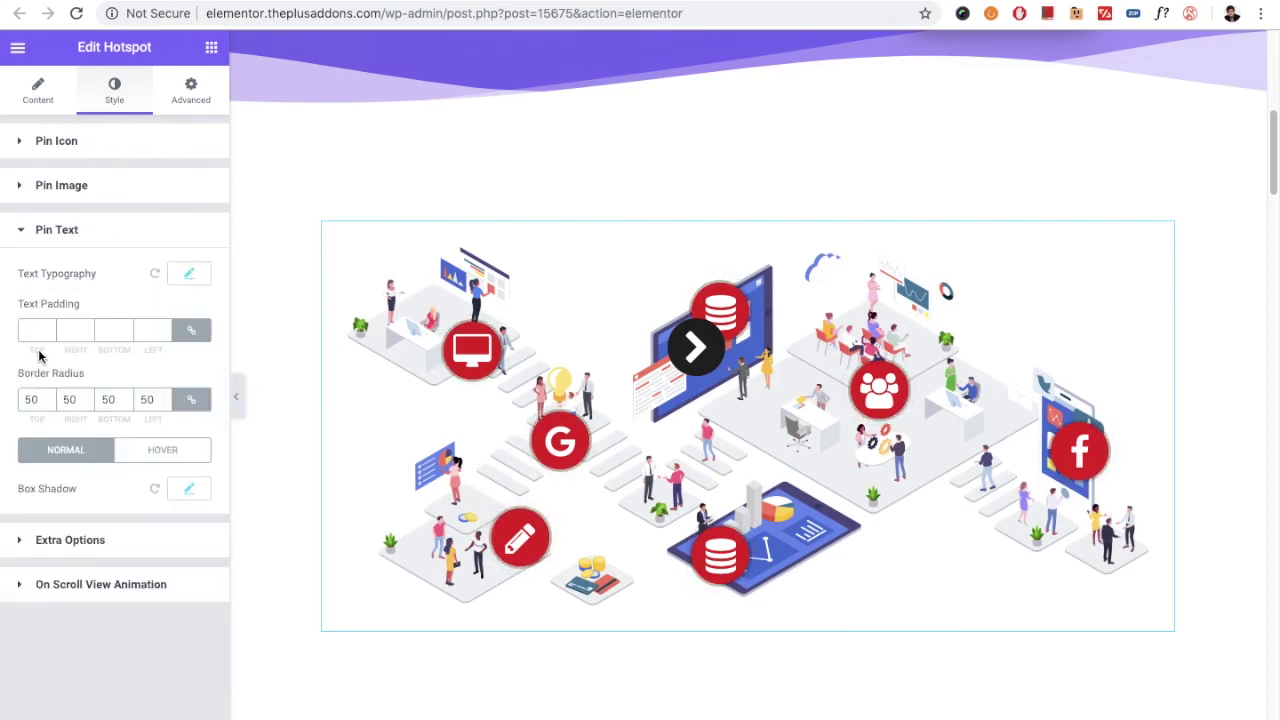
{"action": "left_click", "coordinate": [85, 541]}
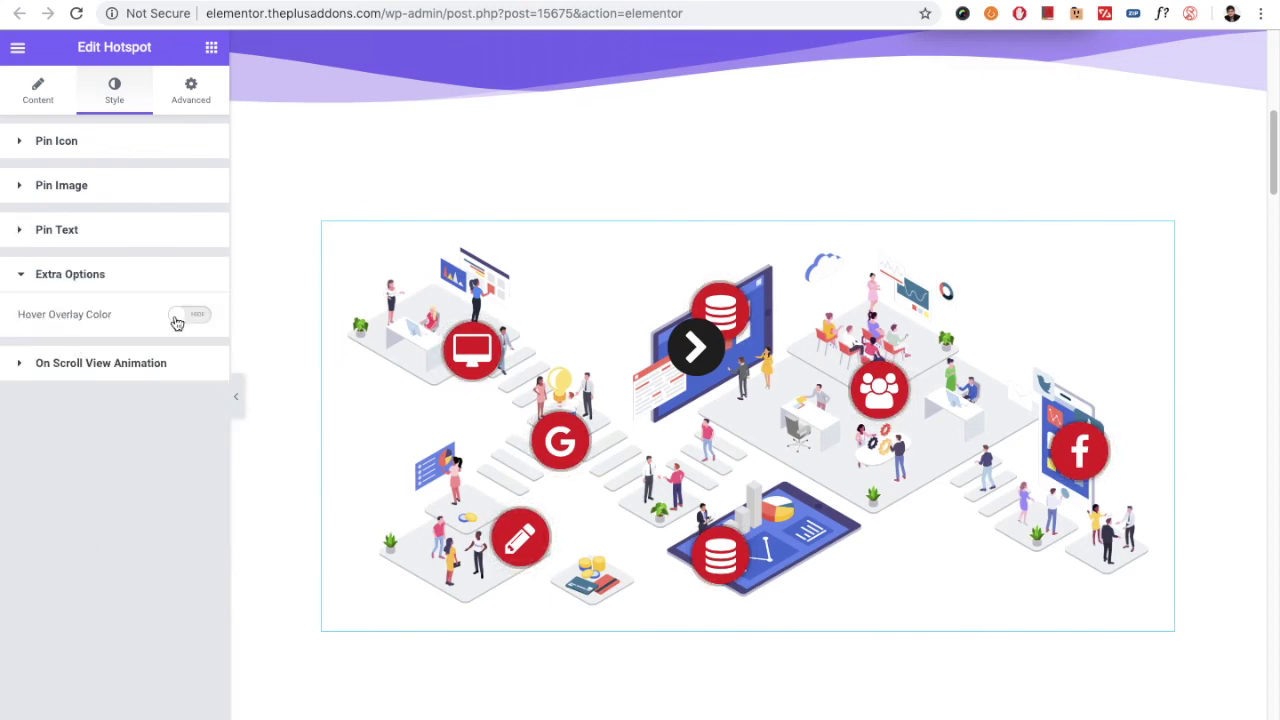
Step: Set Hover Overlay Color to Show and expand the On Scroll View Animation section
{"action": "scroll", "coordinate": [639, 411], "scroll_direction": "down", "scroll_amount": 5}
{"action": "mouse_move", "coordinate": [452, 256]}
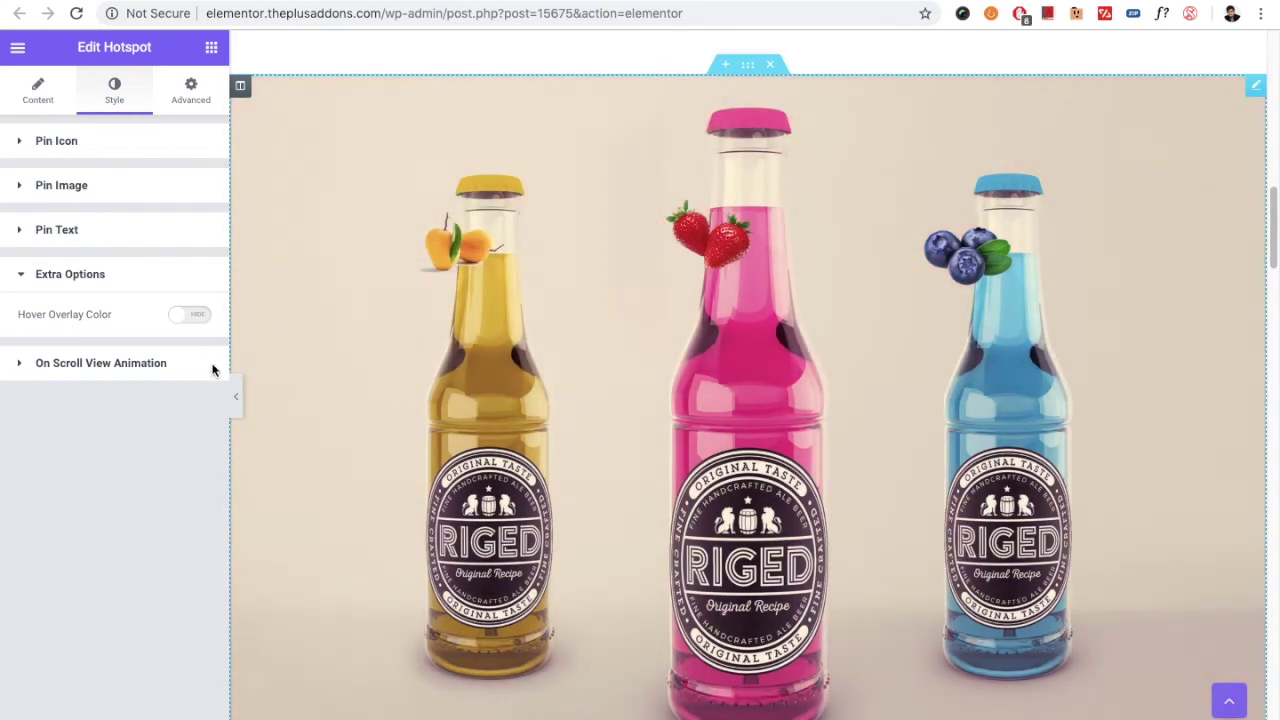
{"action": "left_click", "coordinate": [189, 315]}
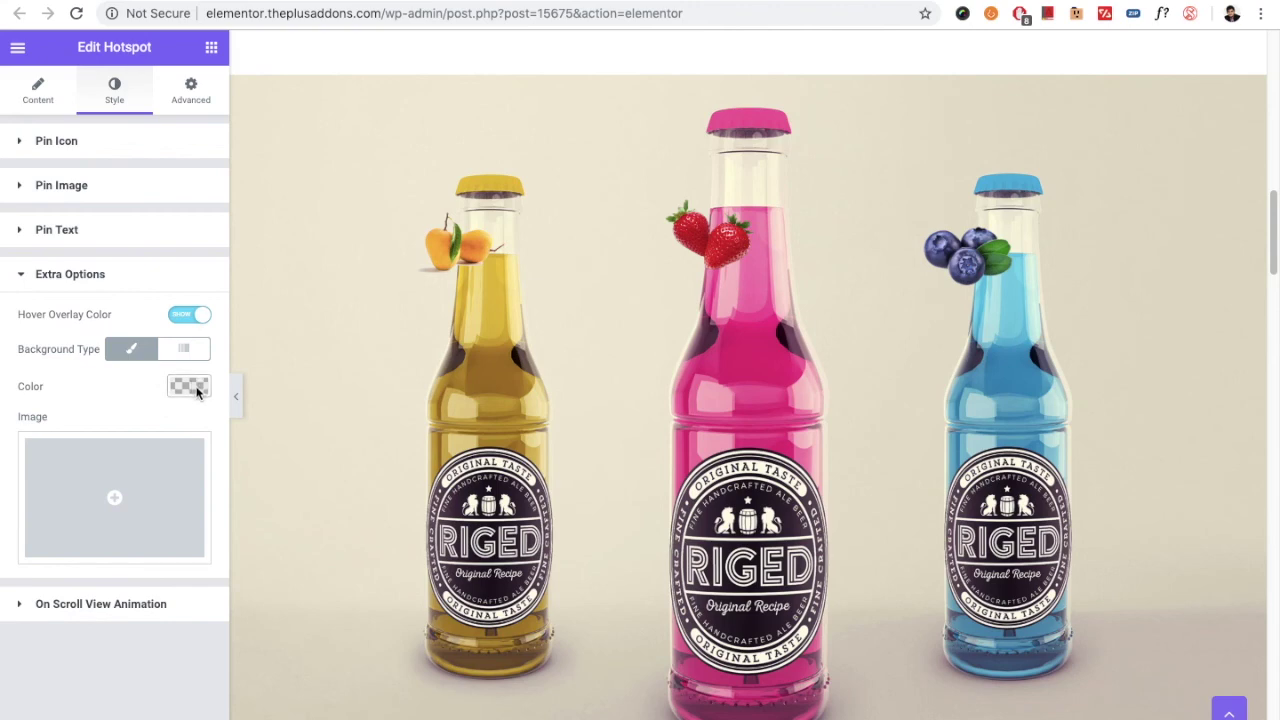
{"action": "left_click", "coordinate": [111, 606]}
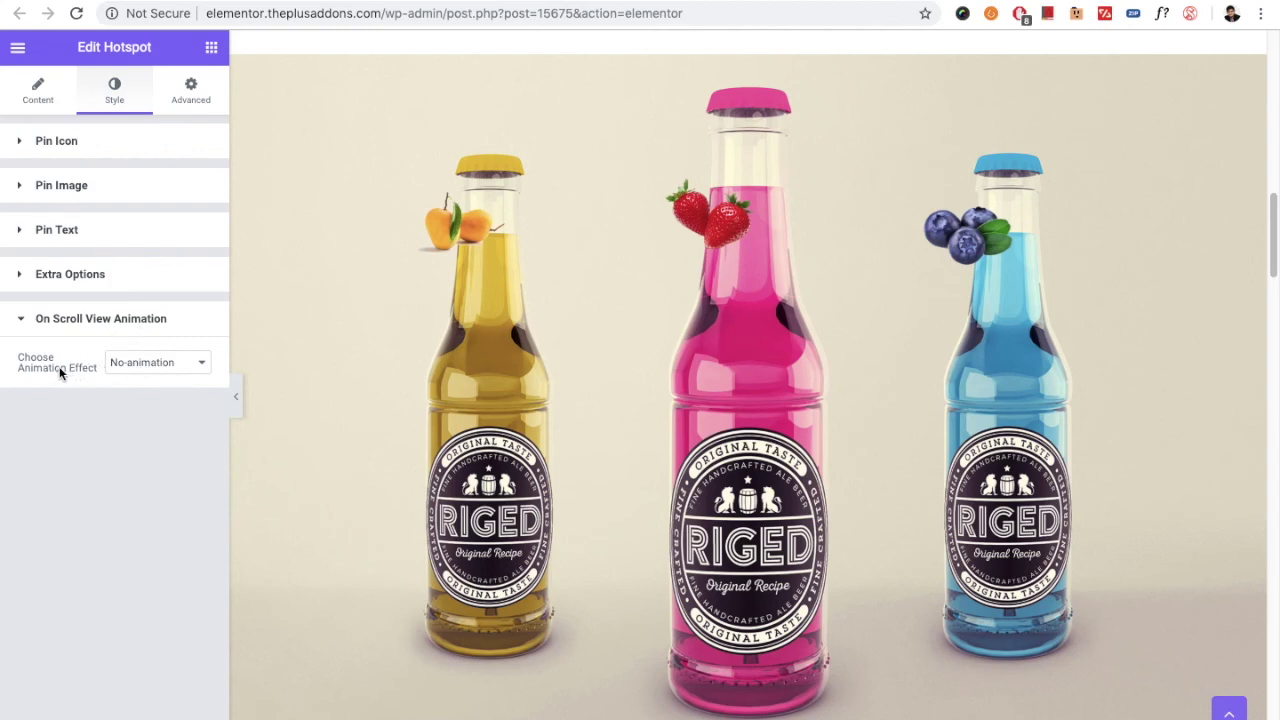
{"action": "left_click", "coordinate": [166, 363]}
{"action": "left_click", "coordinate": [160, 364]}
{"action": "scroll", "coordinate": [598, 437], "scroll_direction": "up", "scroll_amount": 15}
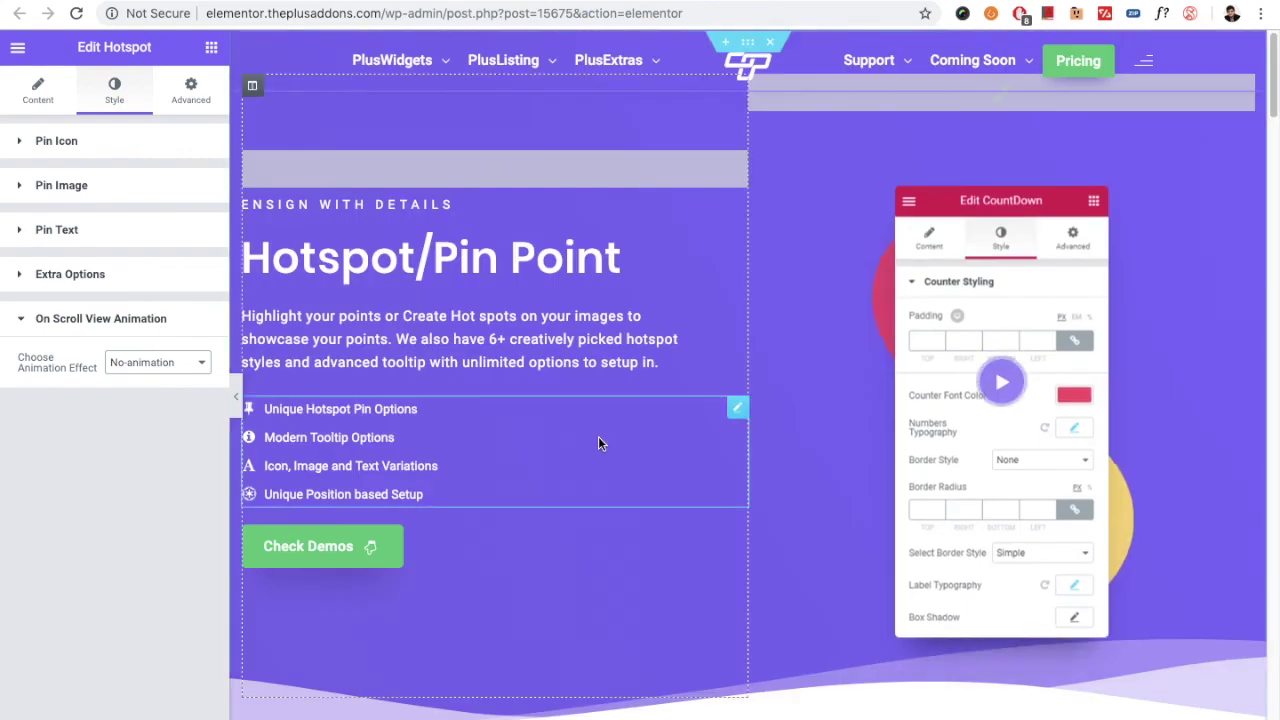